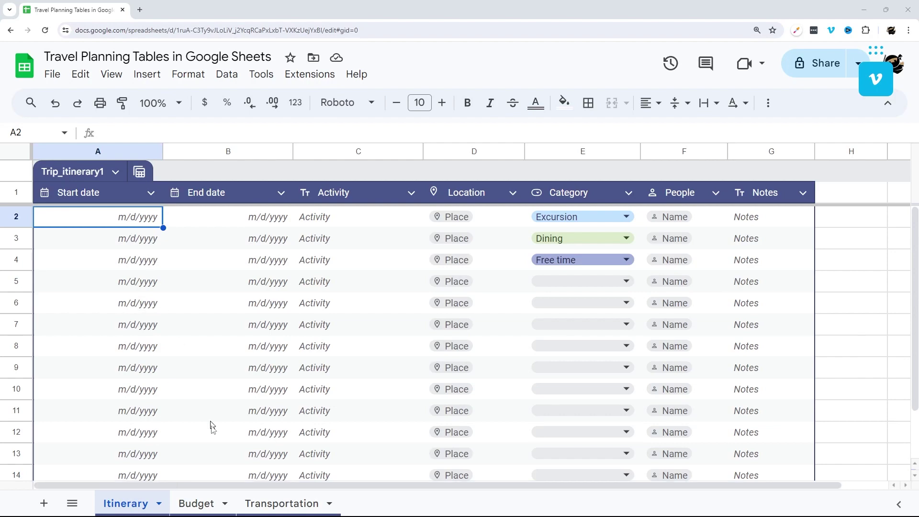
- Cycle through the Budget, Transportation and Itinerary sheets and add a new blank sheet
click(191, 507)
key(ctrl+Page_Down)
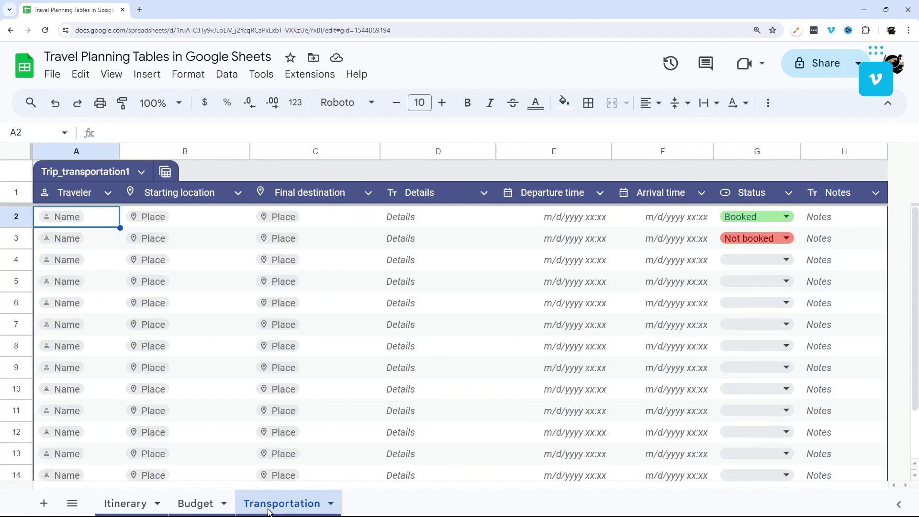
click(133, 505)
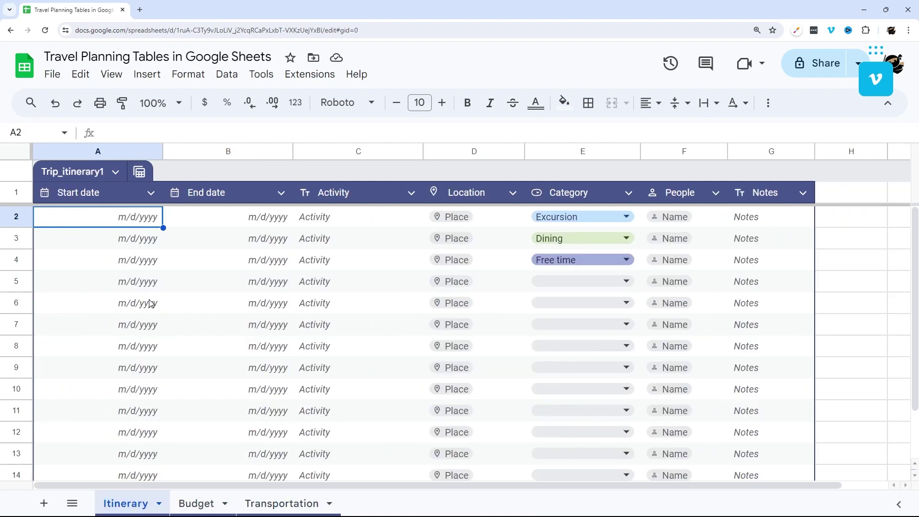
click(153, 80)
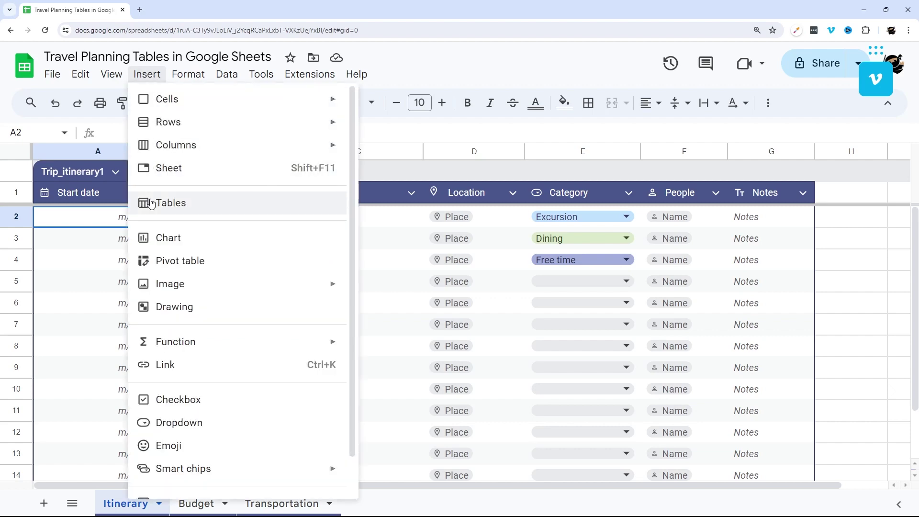
click(43, 503)
- Delete the newly added Sheet5
right_click(134, 198)
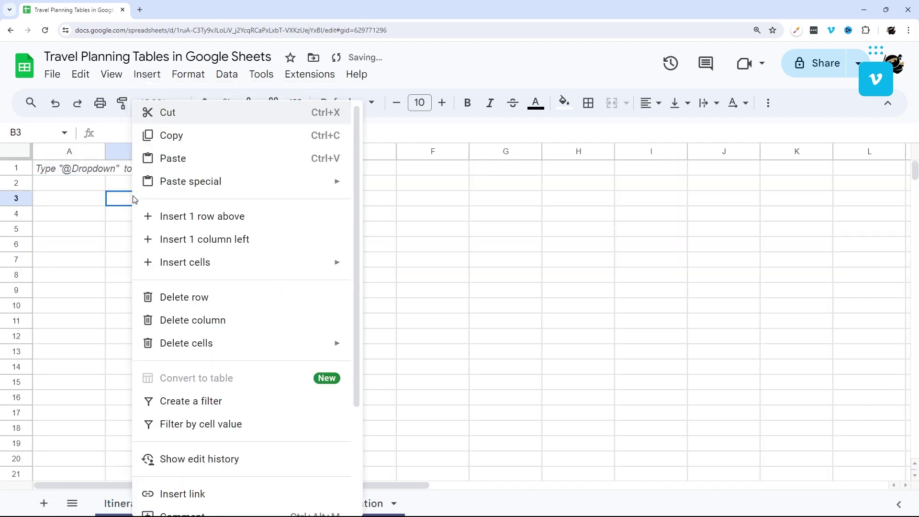
scroll(182, 350, down, 3)
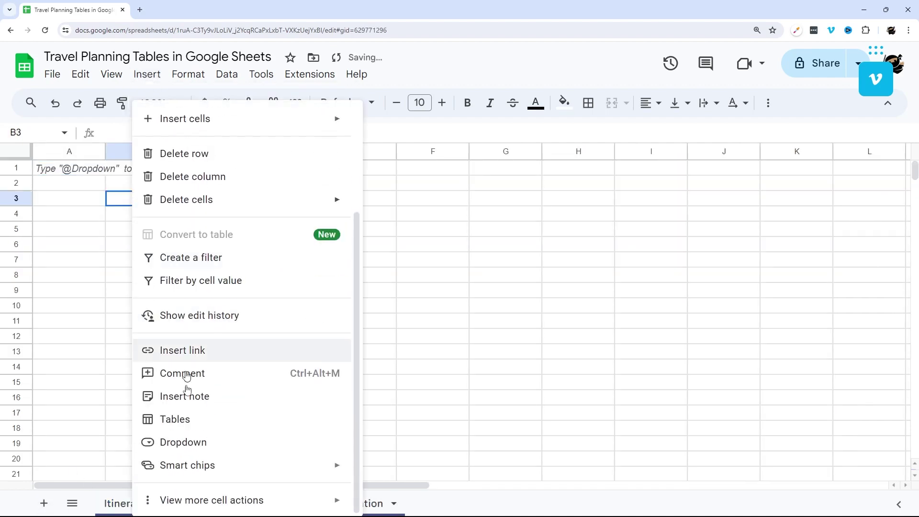
click(55, 368)
right_click(180, 500)
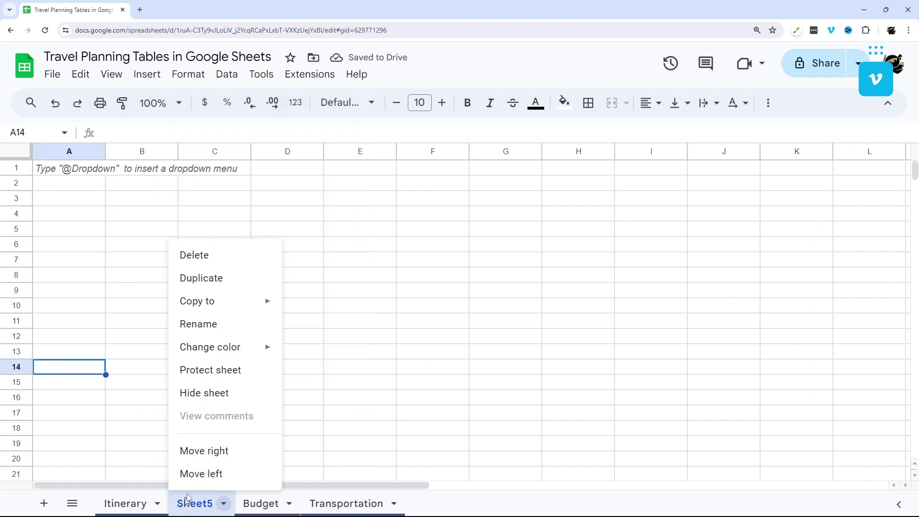
click(213, 257)
click(620, 311)
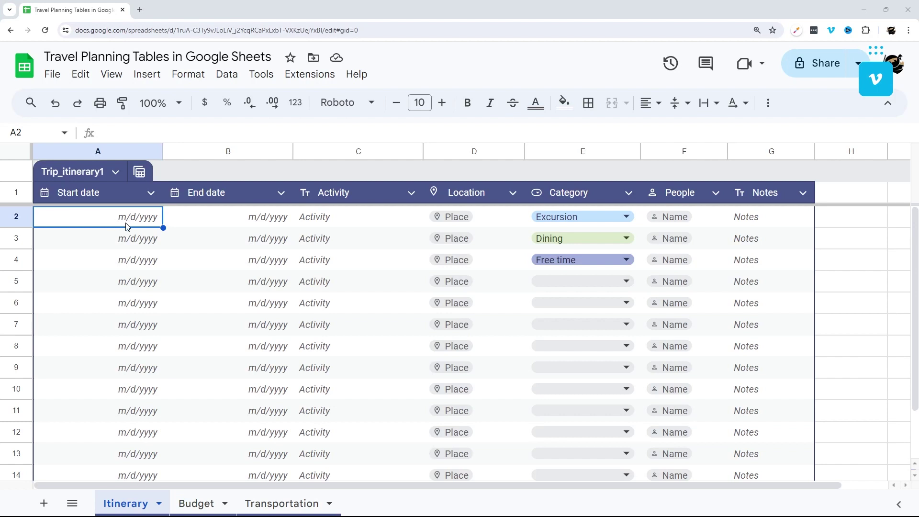
- Select the Itinerary table's date, Activity, Location, Category, People and Notes columns in turn
drag(127, 226, 239, 343)
drag(349, 224, 336, 355)
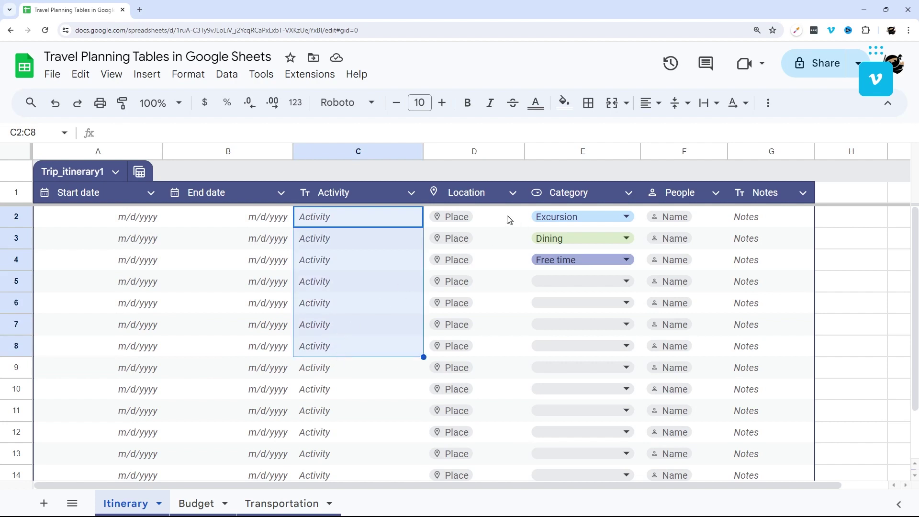
drag(497, 218, 488, 382)
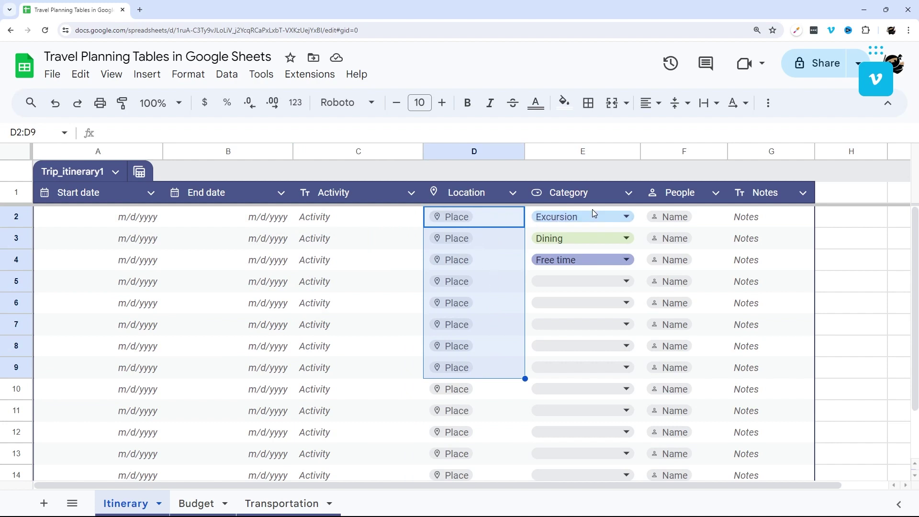
drag(635, 222, 626, 407)
drag(697, 224, 694, 419)
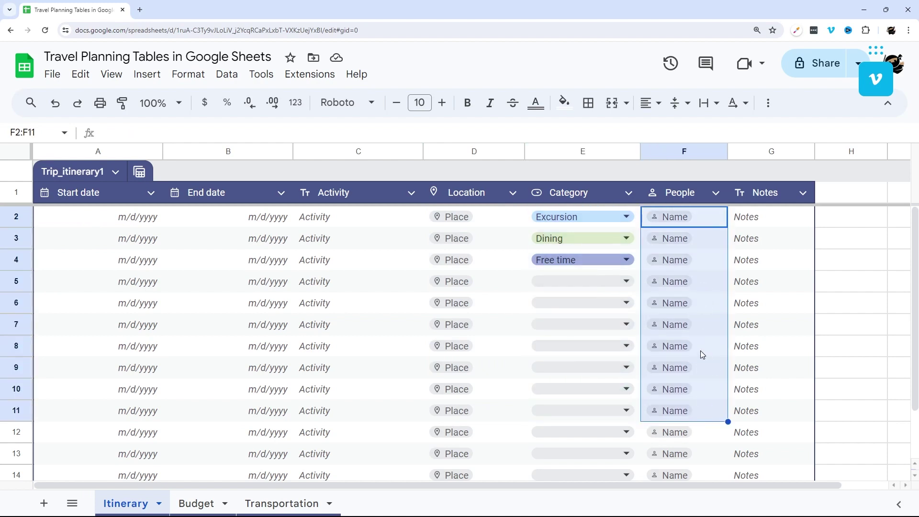
click(704, 215)
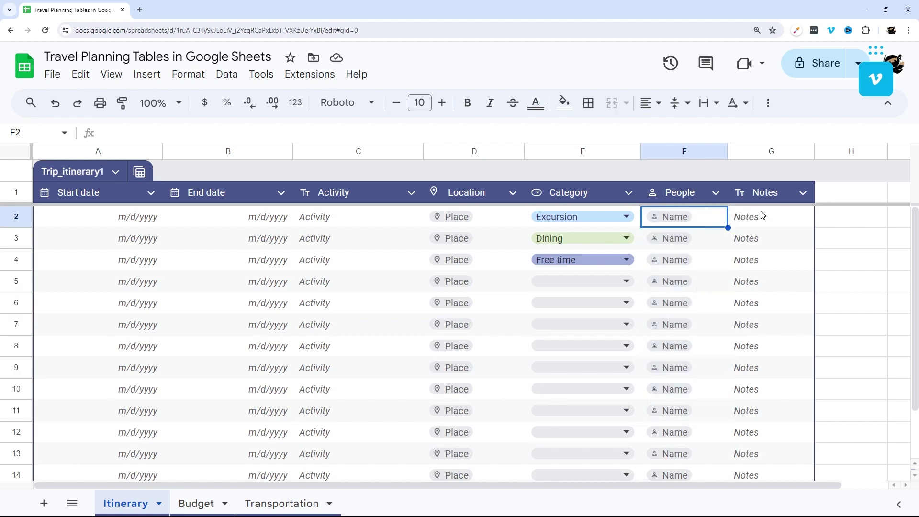
drag(771, 219, 773, 360)
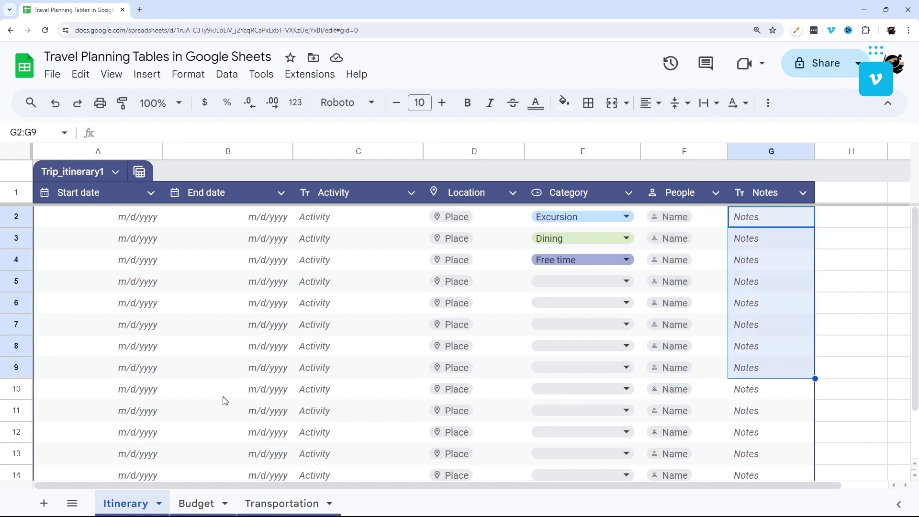
- On the Budget sheet, select the Date, Expense and Total cost columns
click(211, 501)
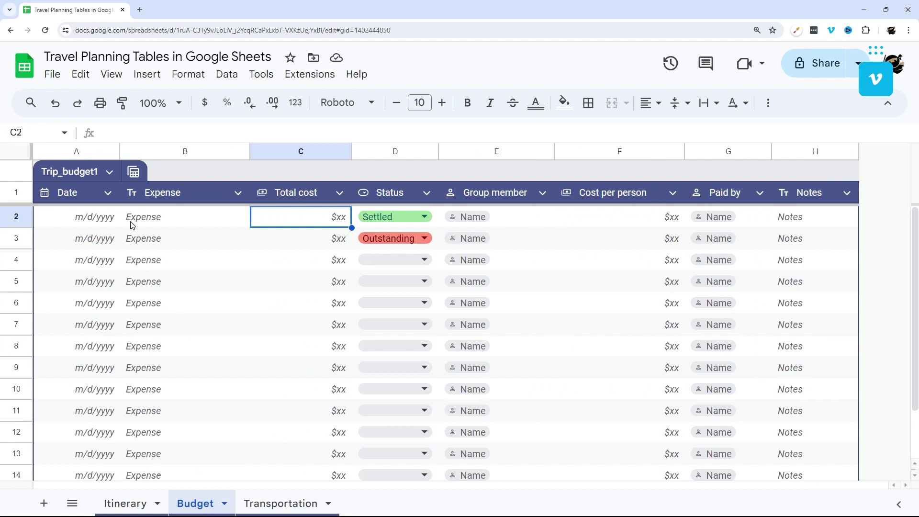
drag(89, 218, 76, 382)
click(169, 221)
drag(168, 223, 176, 390)
drag(317, 218, 306, 359)
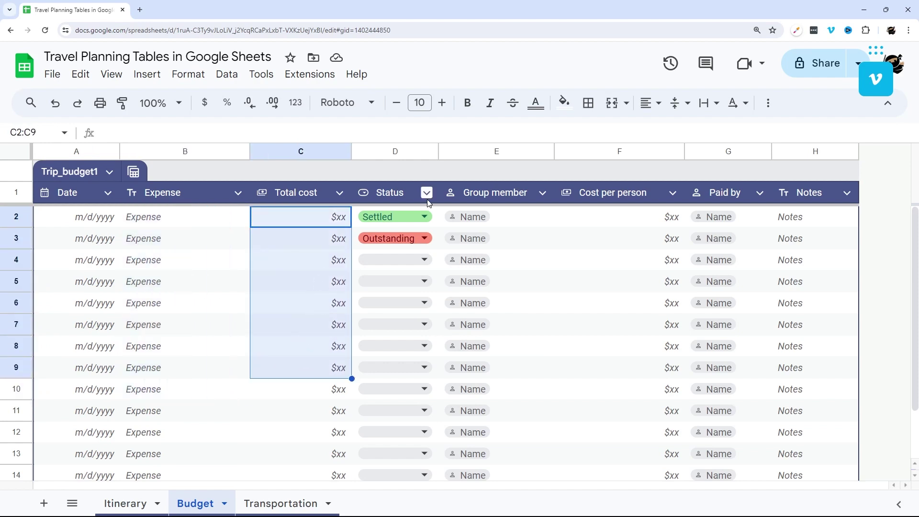
- Preview D4's Settled/Outstanding choices, then select the Group member, Cost per person, Paid by and Notes columns
click(434, 218)
click(426, 260)
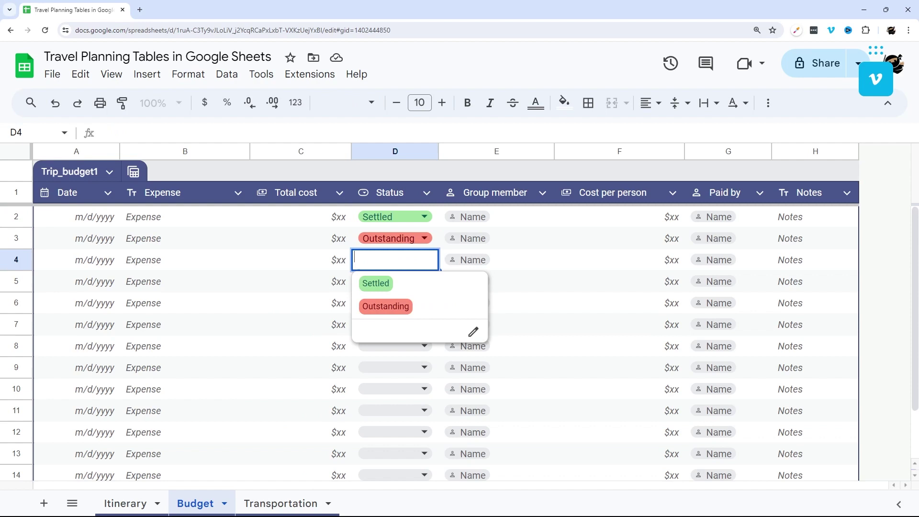
click(518, 220)
drag(517, 221, 509, 380)
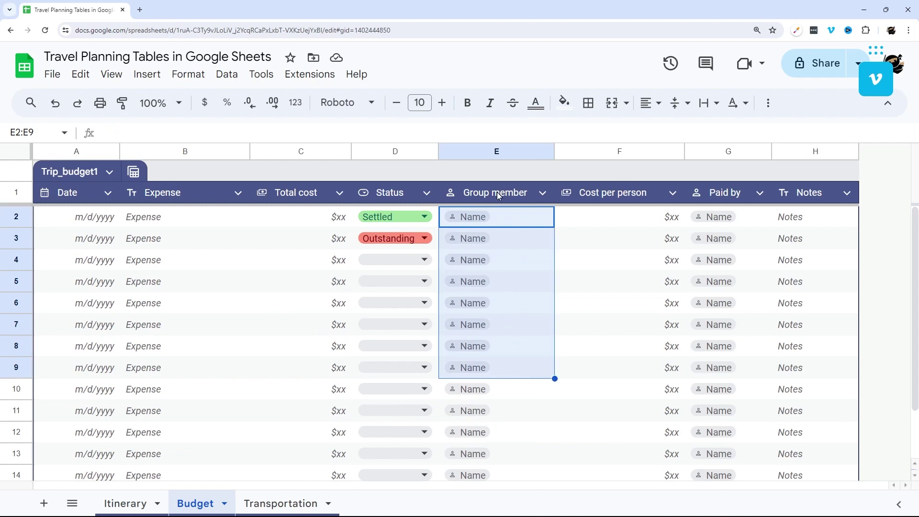
drag(616, 192, 624, 375)
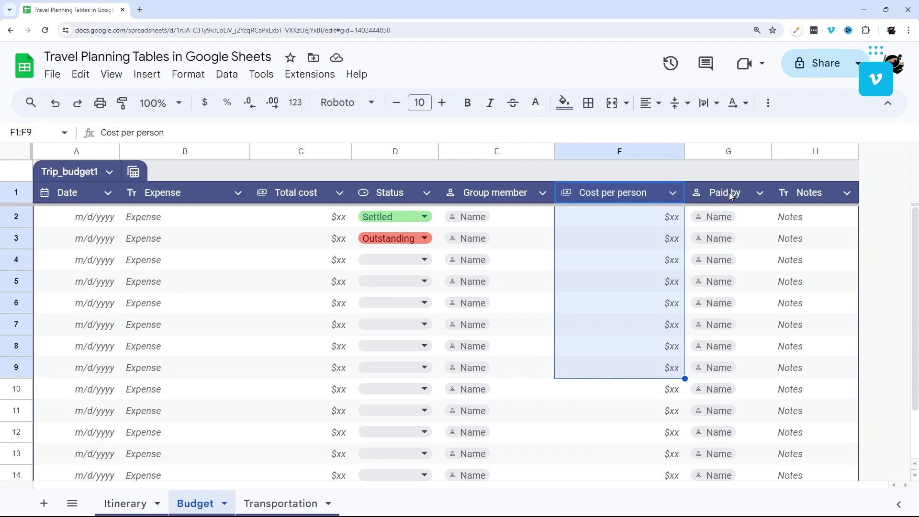
drag(728, 190, 734, 346)
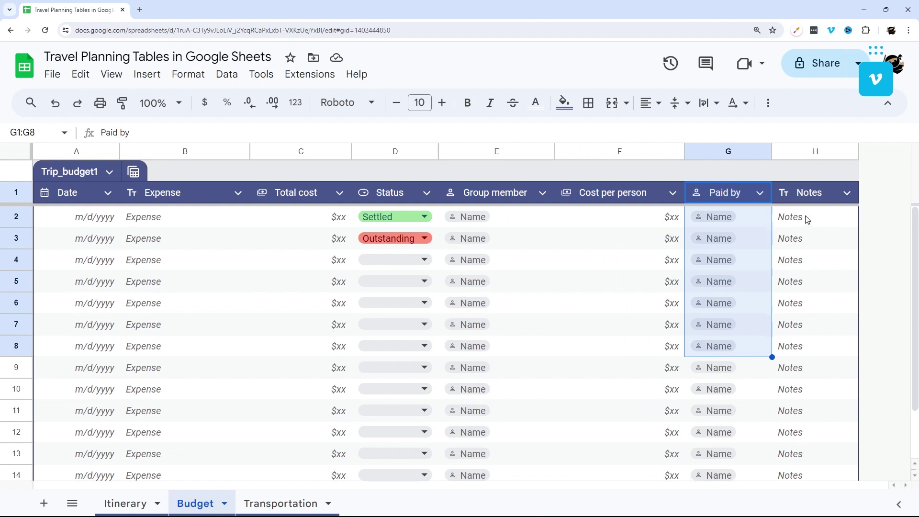
drag(808, 219, 804, 374)
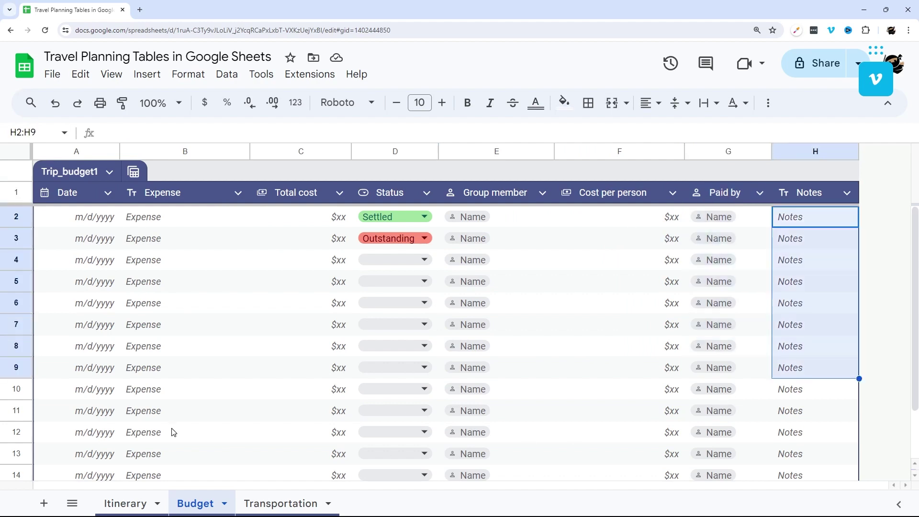
- On the Transportation sheet, select each table column and preview G4's Booked/Not booked choices
click(274, 504)
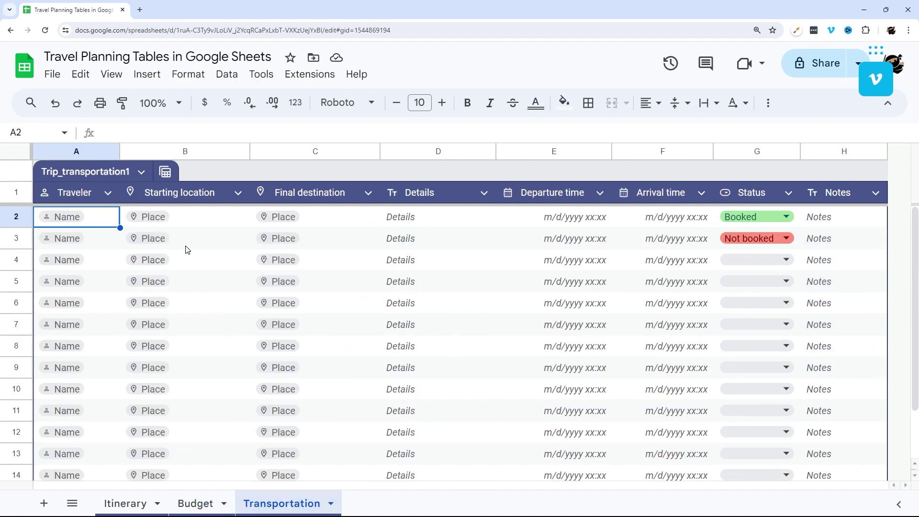
drag(97, 218, 91, 353)
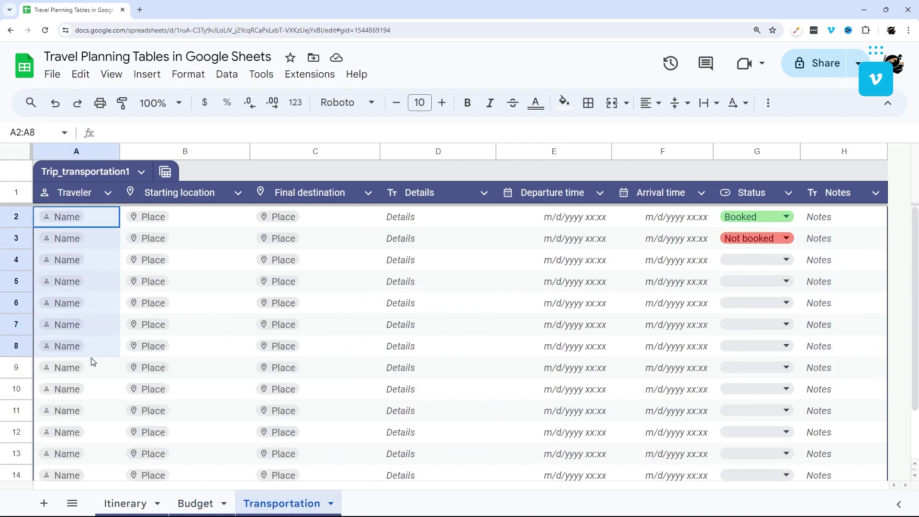
click(106, 221)
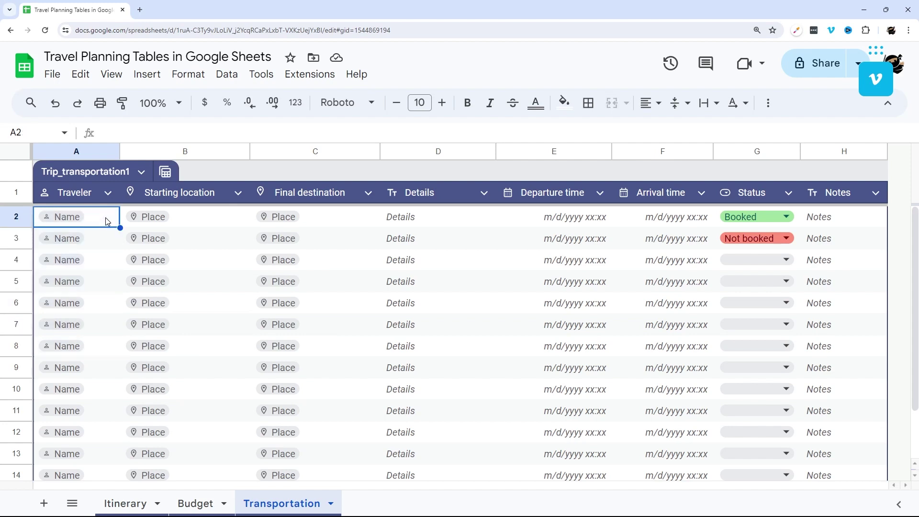
drag(199, 214, 207, 335)
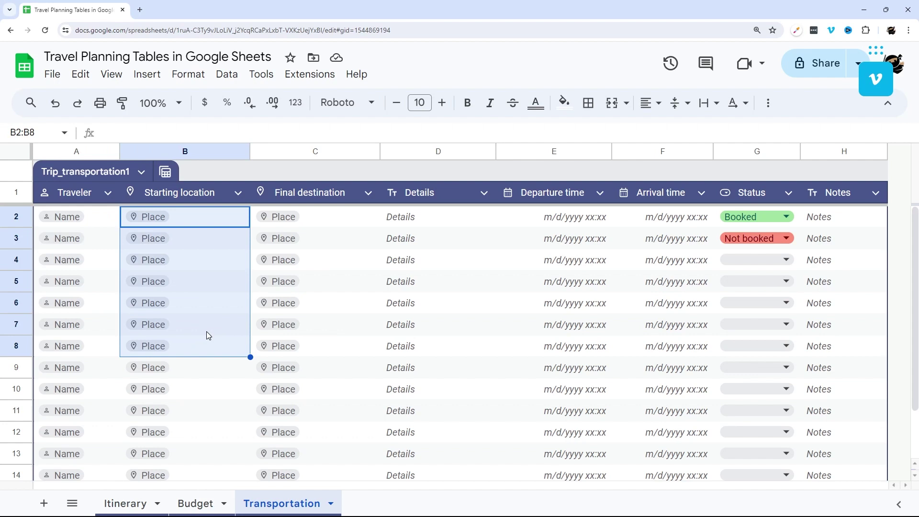
drag(335, 221, 347, 359)
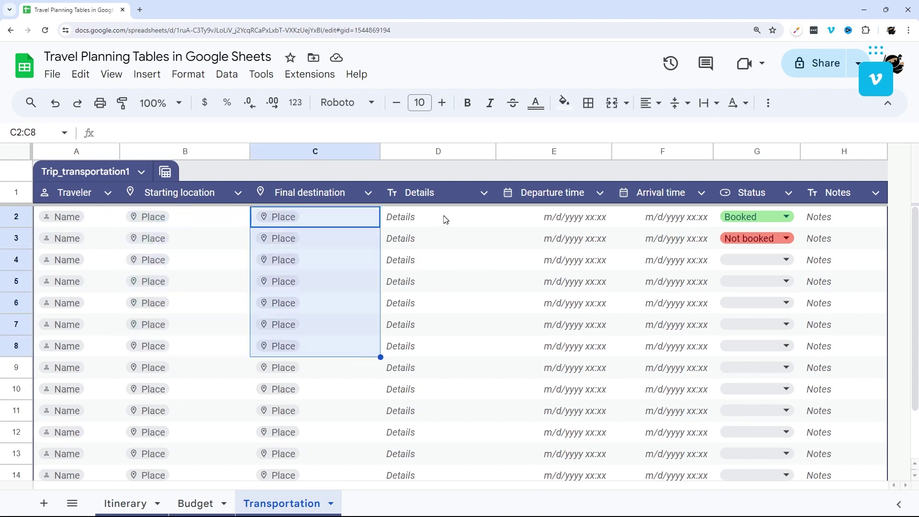
drag(445, 218, 449, 374)
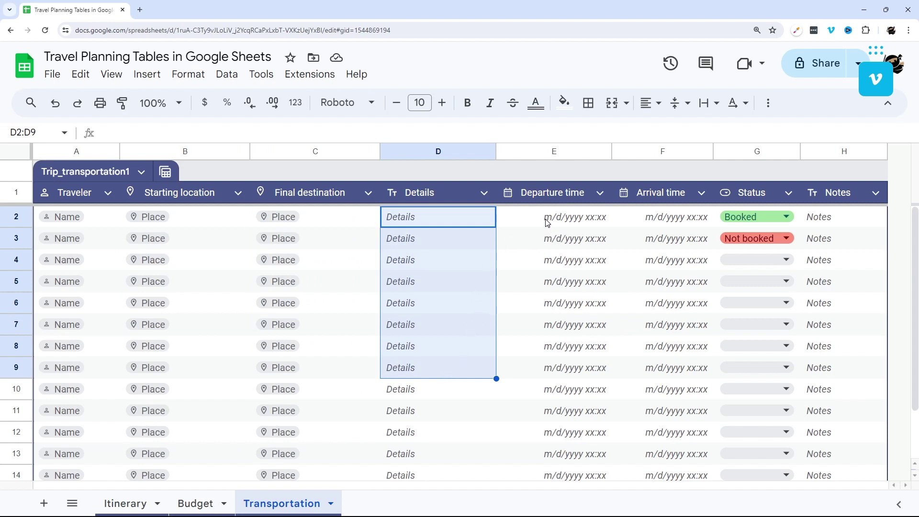
drag(547, 223, 657, 366)
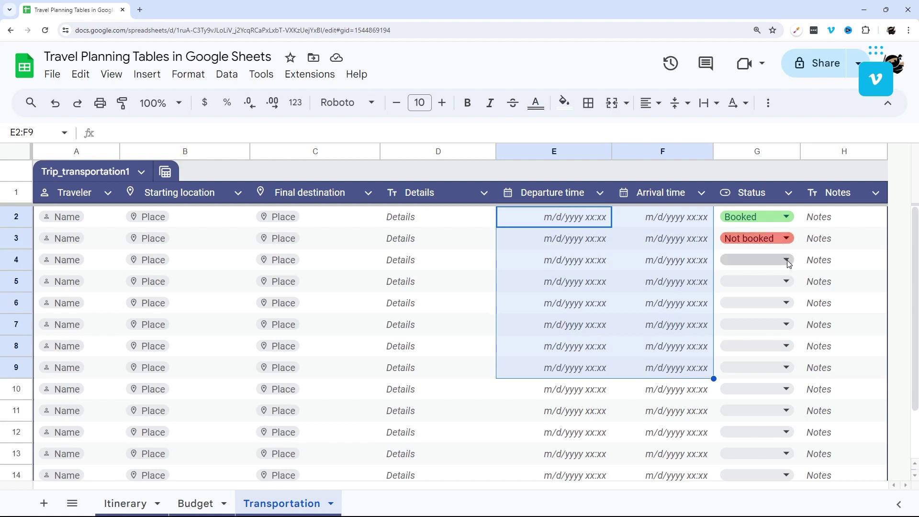
click(768, 261)
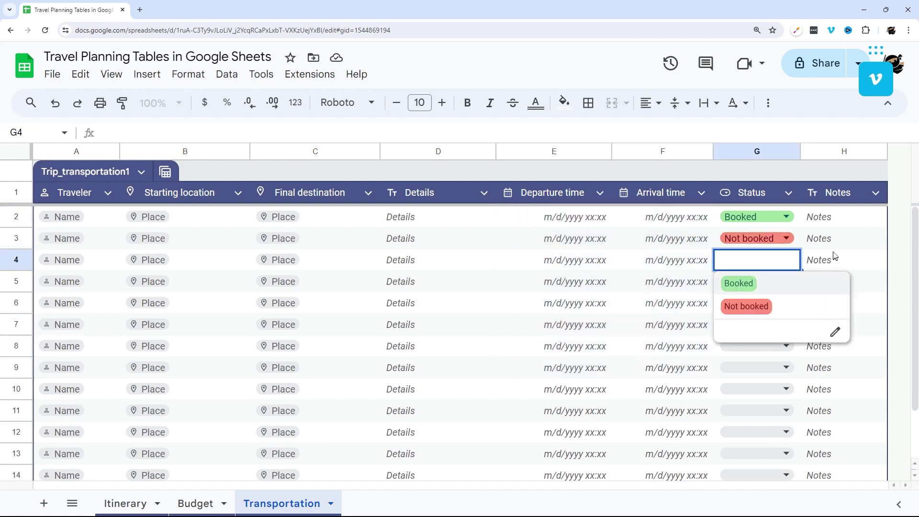
click(839, 223)
drag(838, 223, 843, 396)
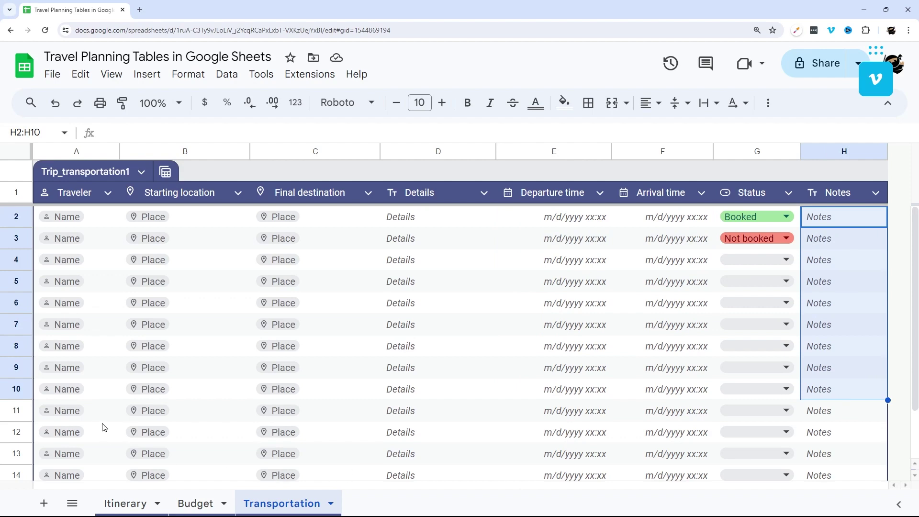
- Open the first row's start and end date pickers and enter My Activity in C2
click(115, 494)
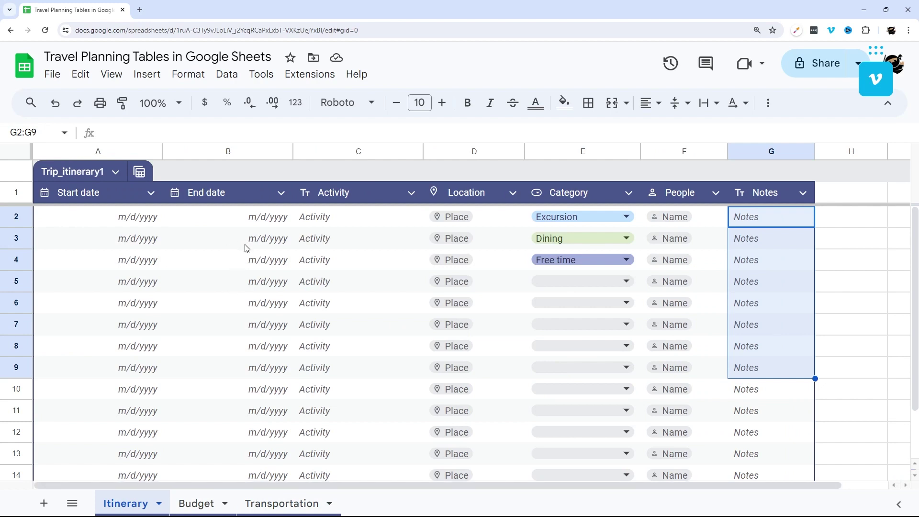
double_click(130, 216)
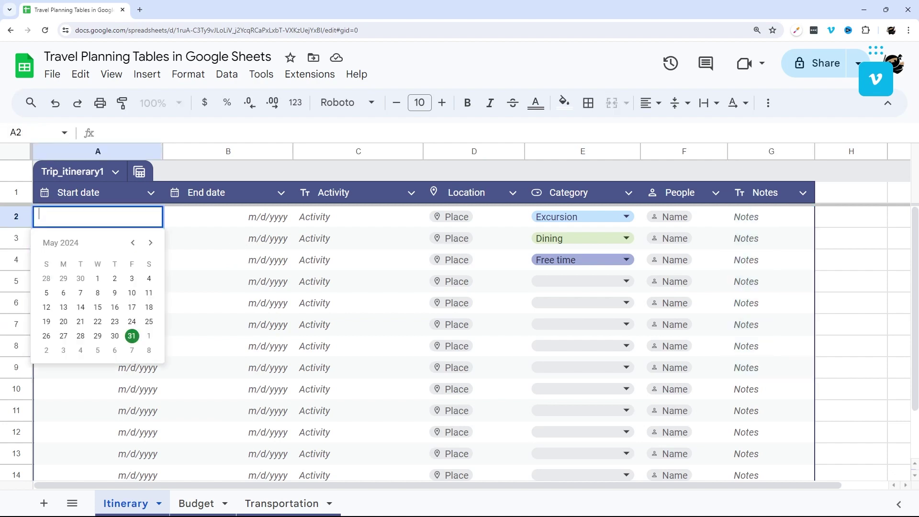
double_click(219, 218)
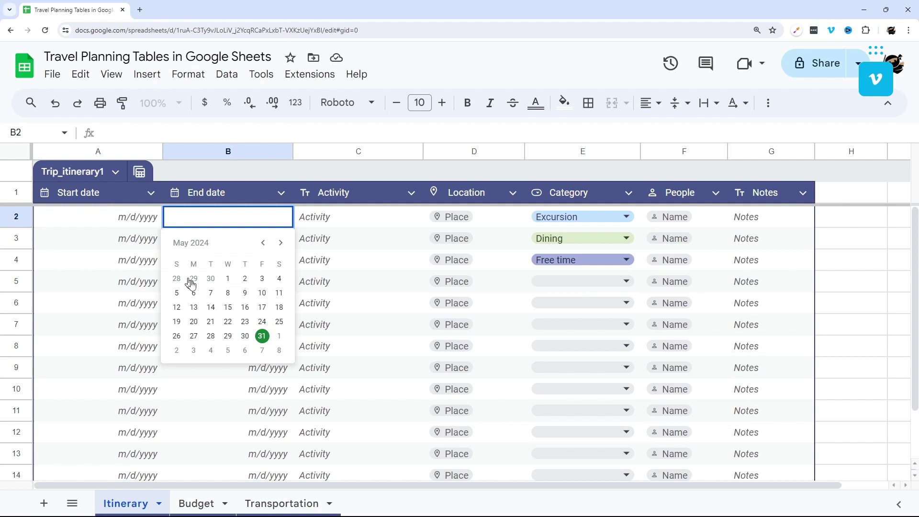
click(341, 216)
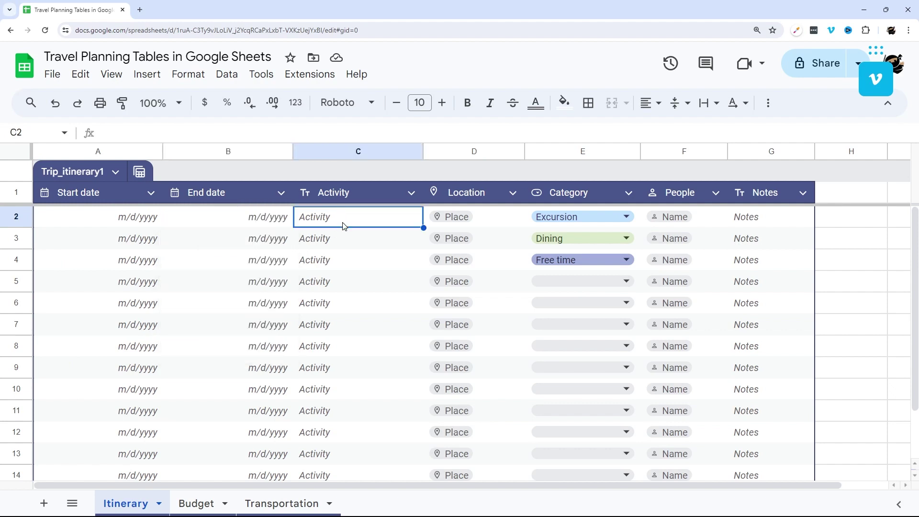
text(Ty)
key(BackSpace)
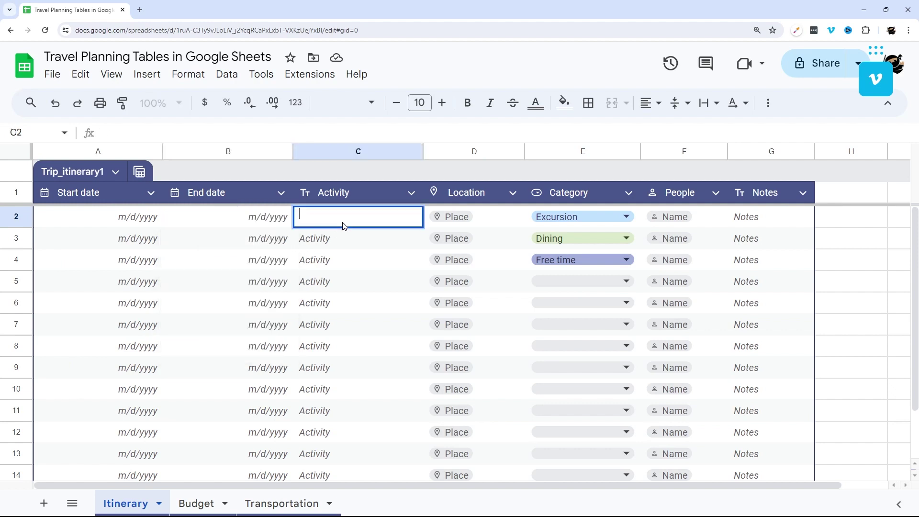
text(My Activity)
key(Return)
- Insert a Rome, Italy place chip in D2, then delete it
click(483, 225)
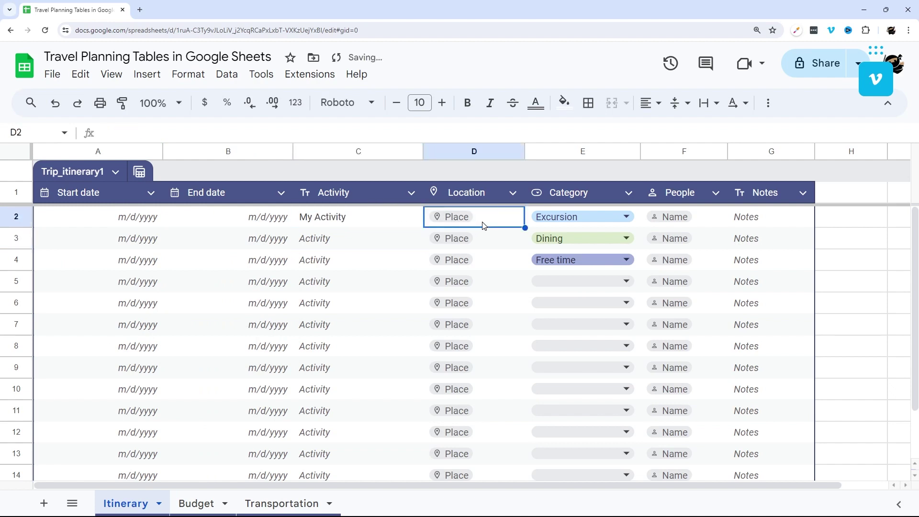
text(@)
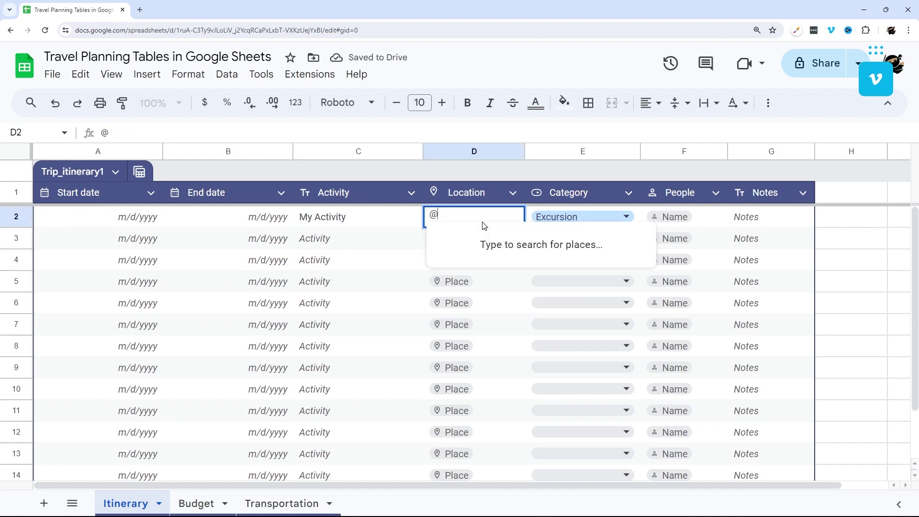
text(Rome)
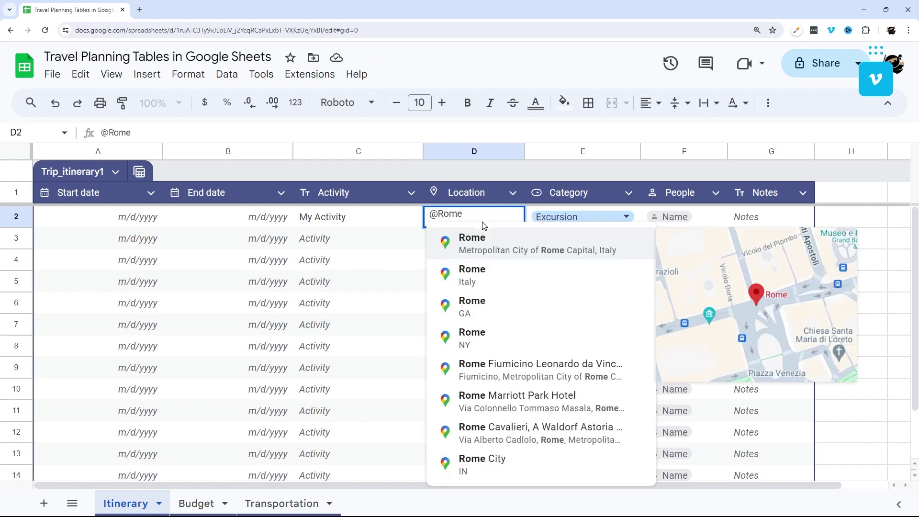
click(474, 239)
key(Return)
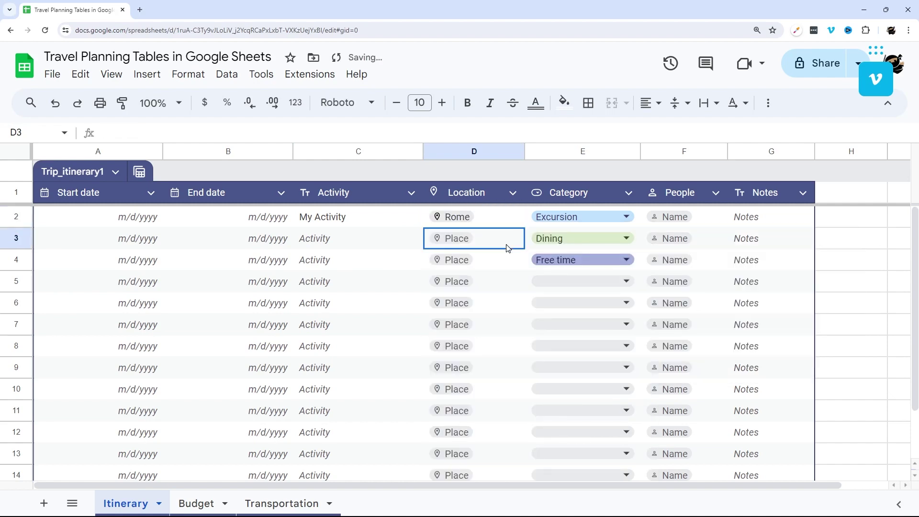
mouse_move(461, 220)
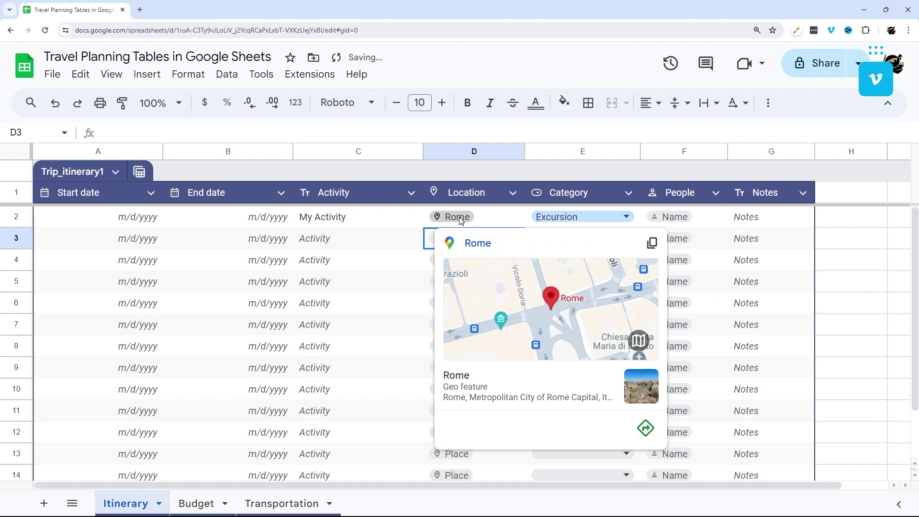
click(495, 218)
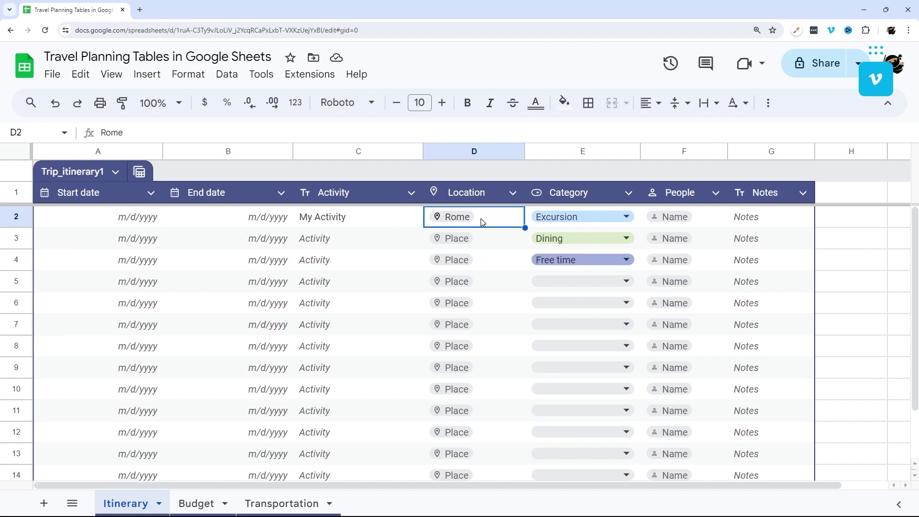
key(Delete)
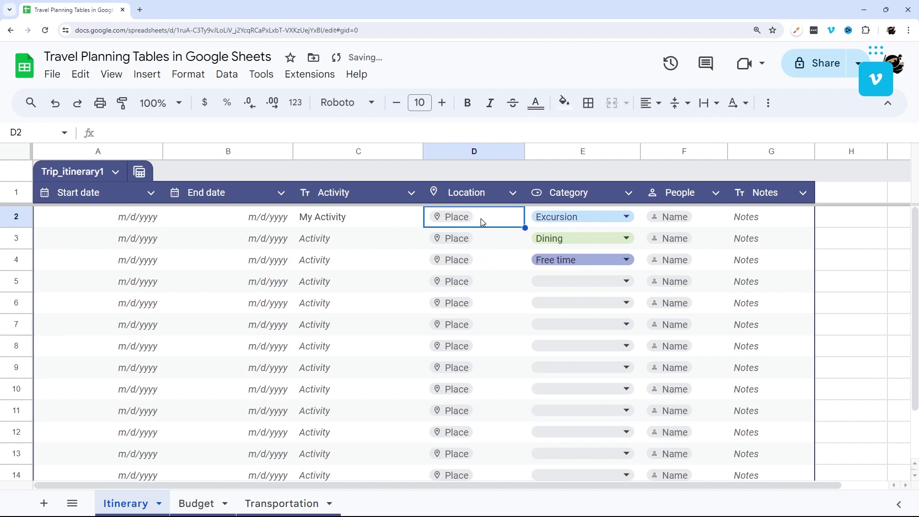
click(624, 220)
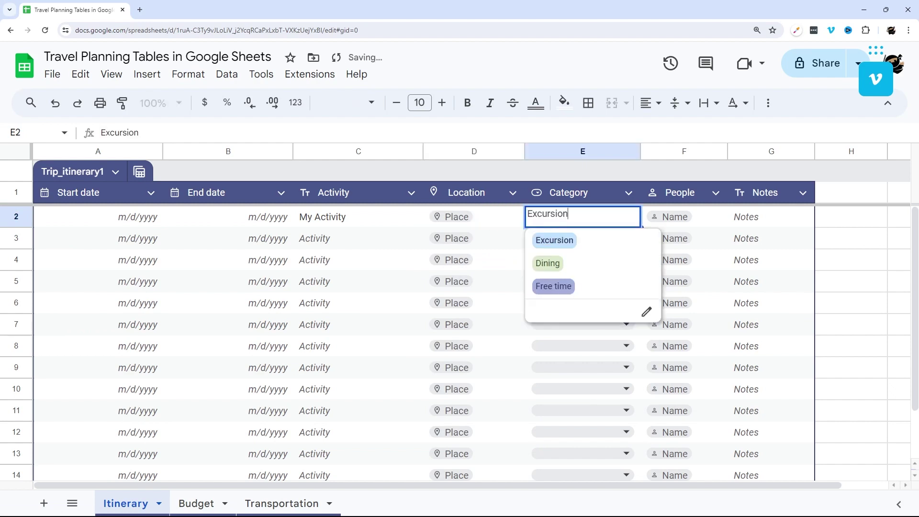
click(646, 314)
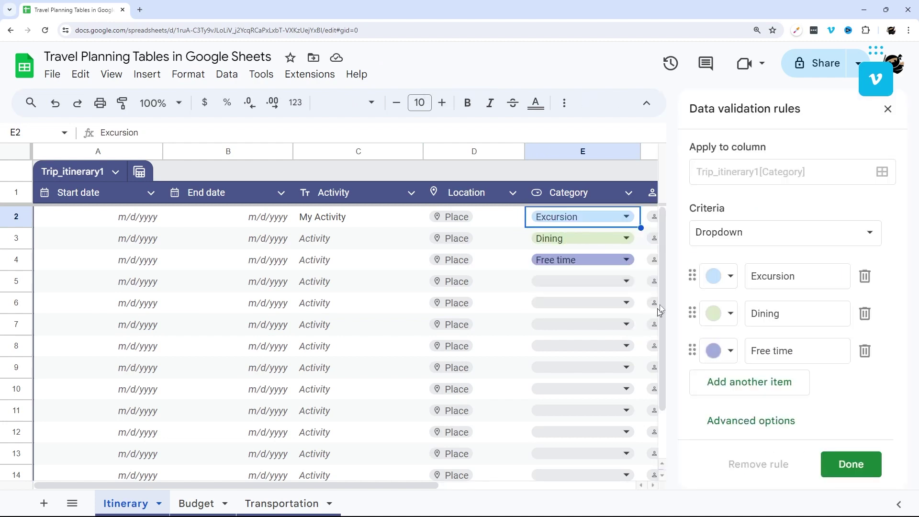
click(749, 390)
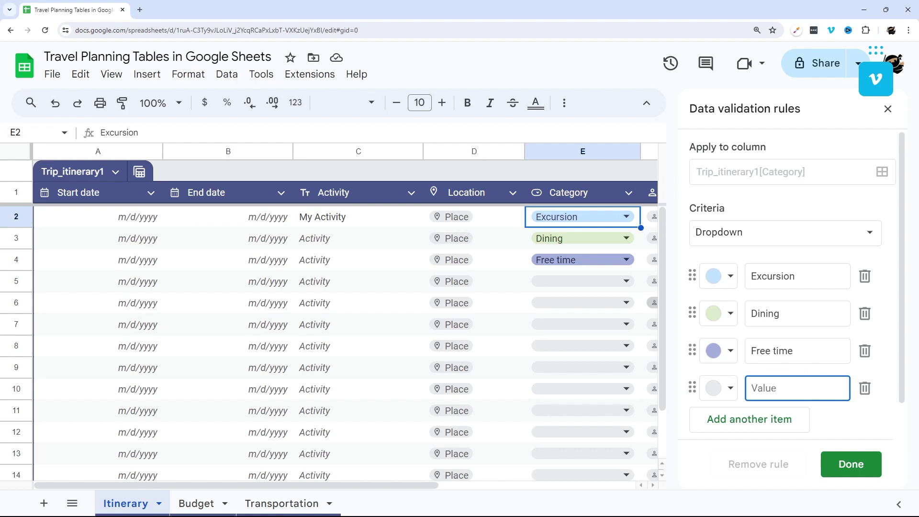
click(888, 108)
drag(705, 221, 702, 311)
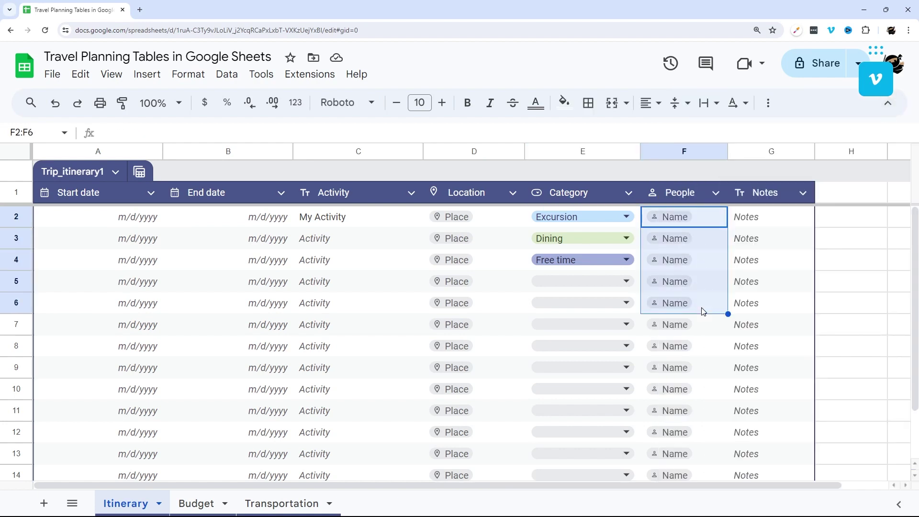
click(703, 220)
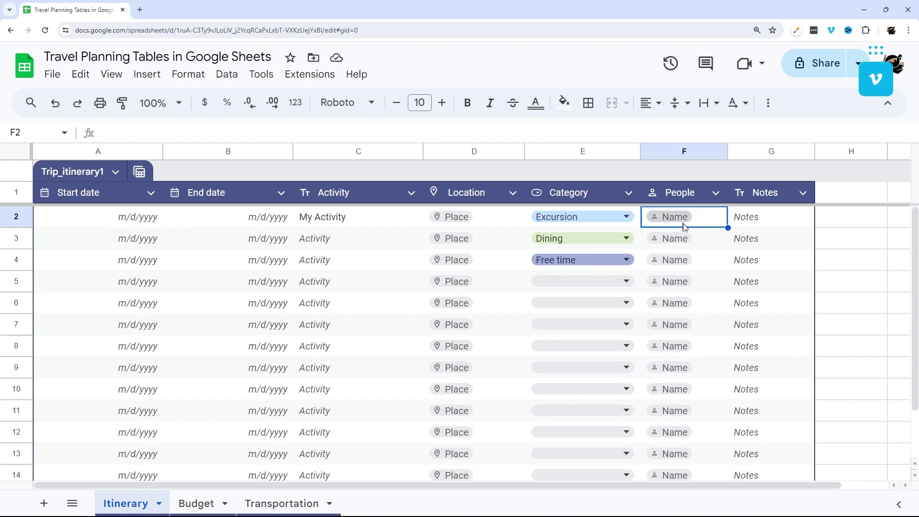
- Insert a column left of Activity, then delete it again
drag(765, 226, 771, 353)
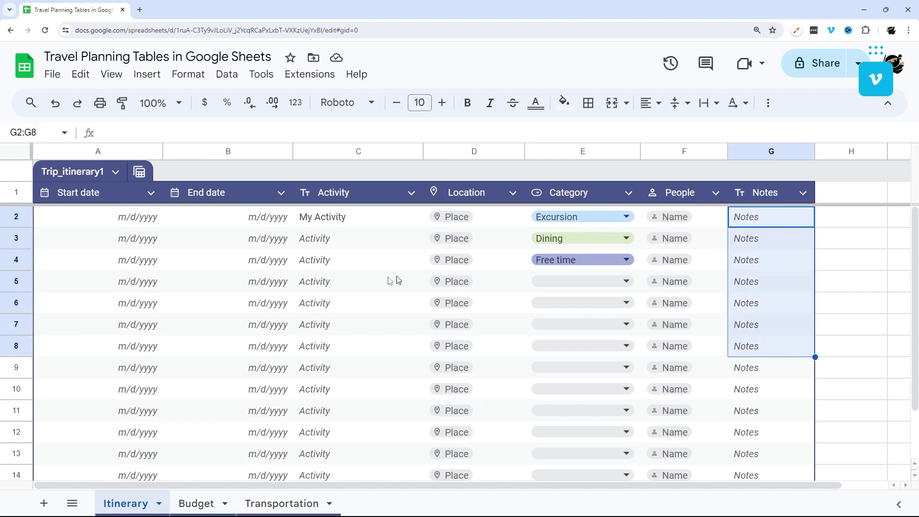
right_click(346, 150)
click(398, 216)
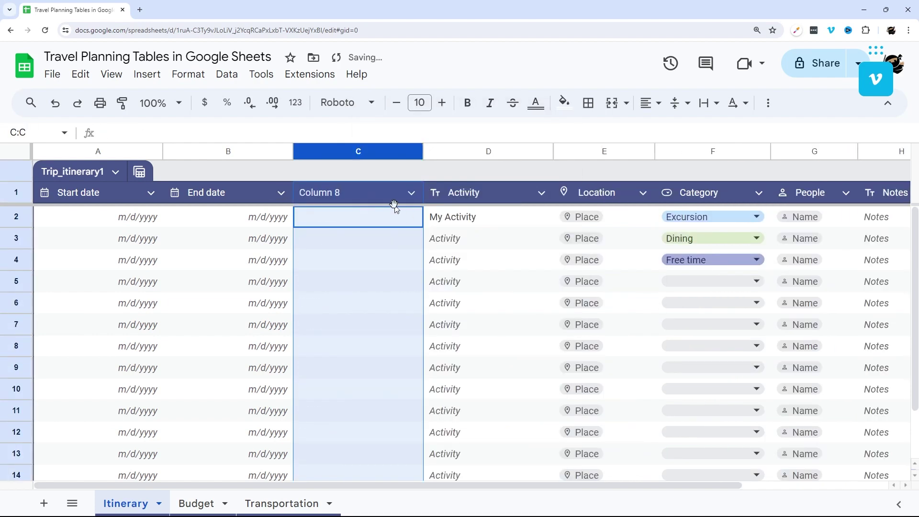
right_click(350, 151)
click(378, 265)
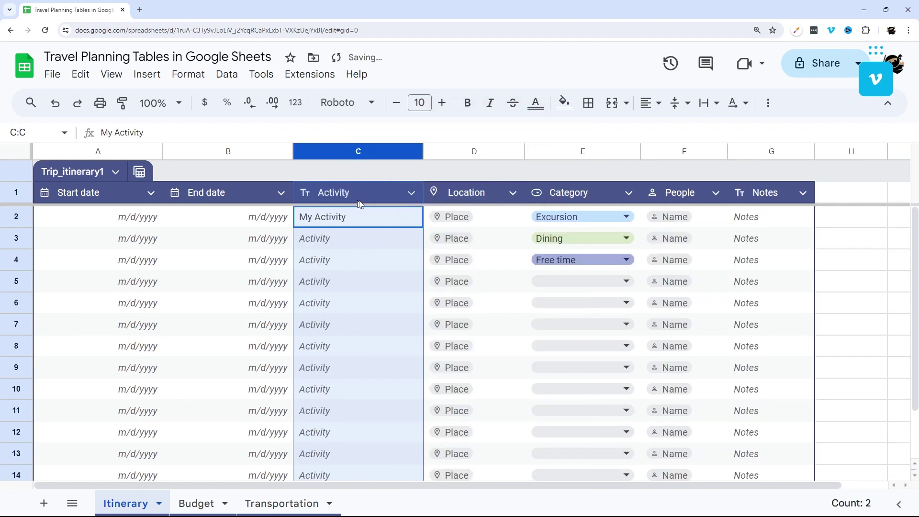
- Add a New Notes header in H1 and 10 rows, then undo twice to restore Column 8
click(832, 197)
text(New Notes)
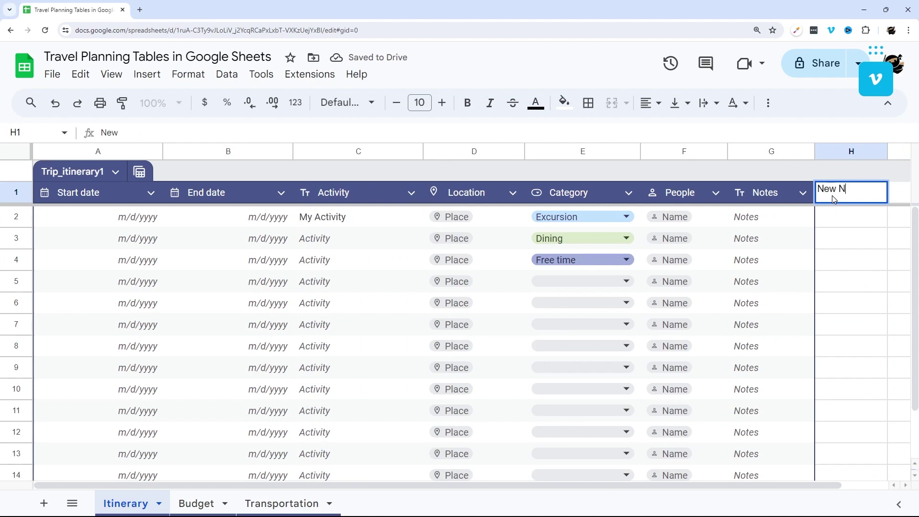
key(Return)
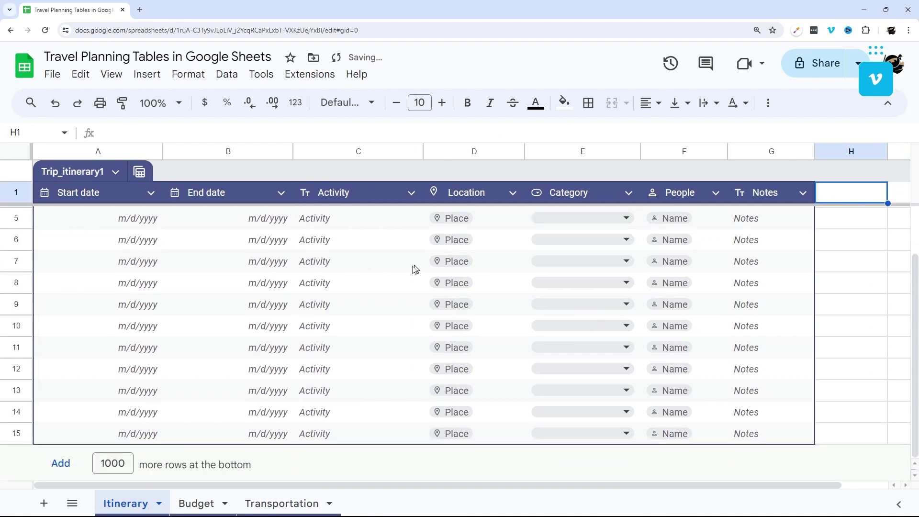
double_click(113, 463)
text(10)
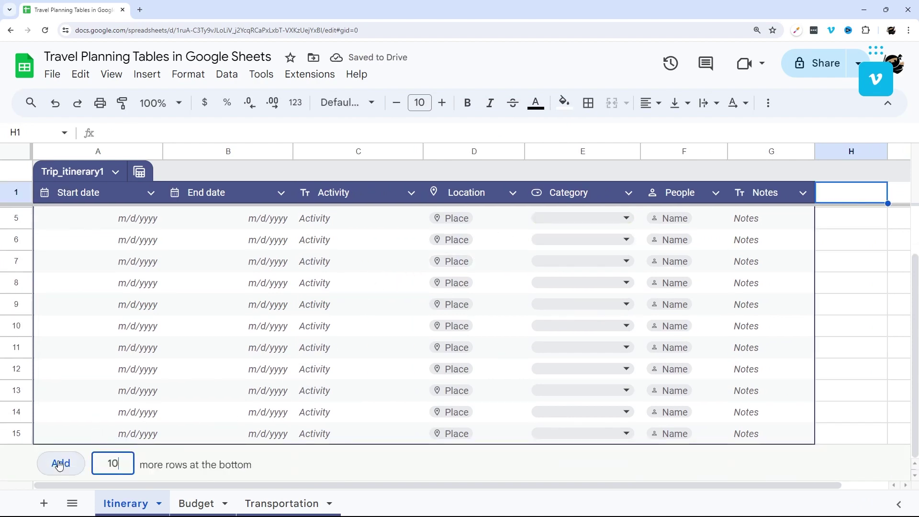
click(61, 463)
key(ctrl+z)
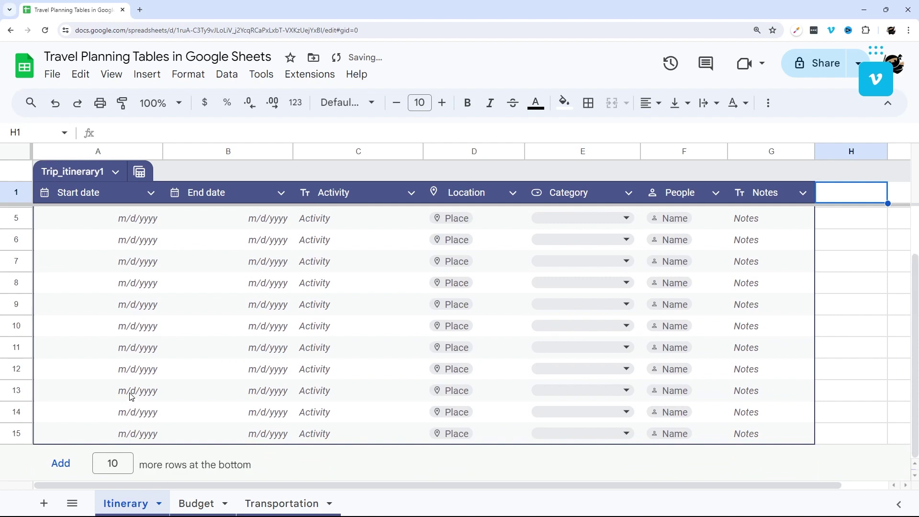
key(ctrl+z)
- Try brighter blue and crimson table colours, then cancel a custom colour choice
click(178, 216)
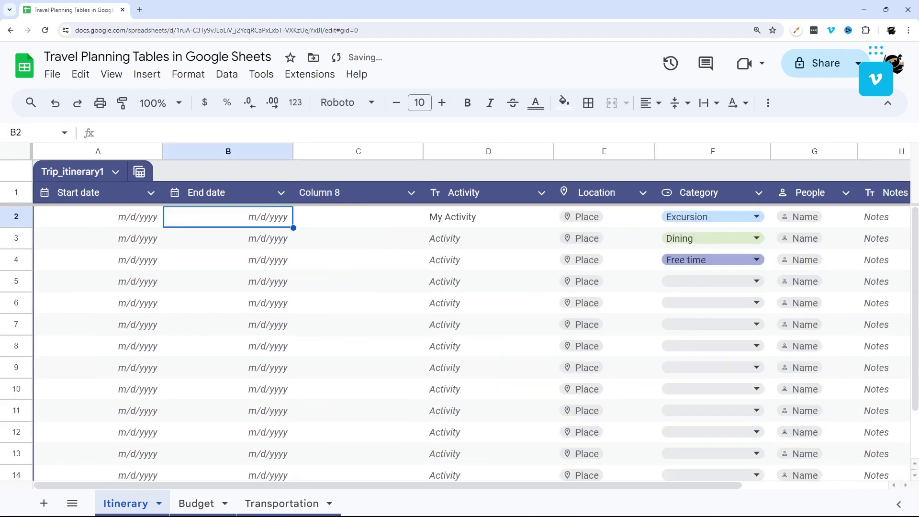
drag(91, 193, 575, 194)
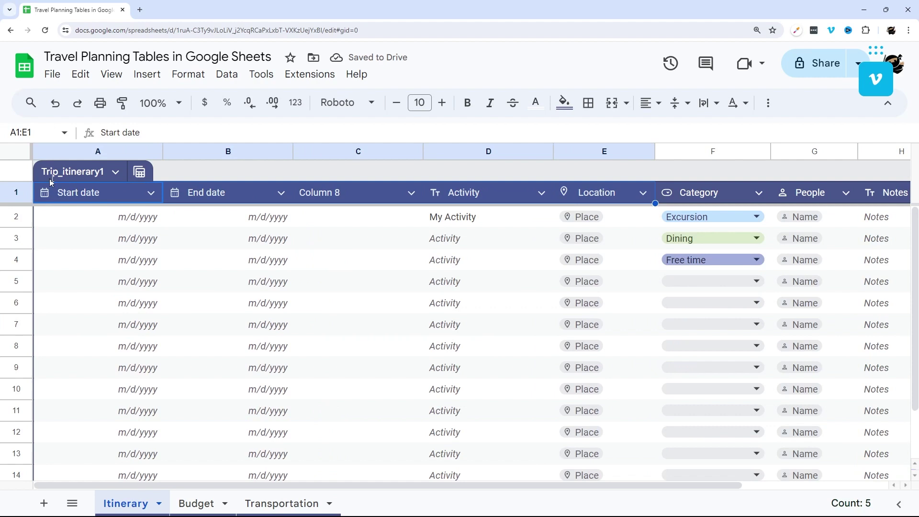
click(115, 173)
mouse_move(249, 278)
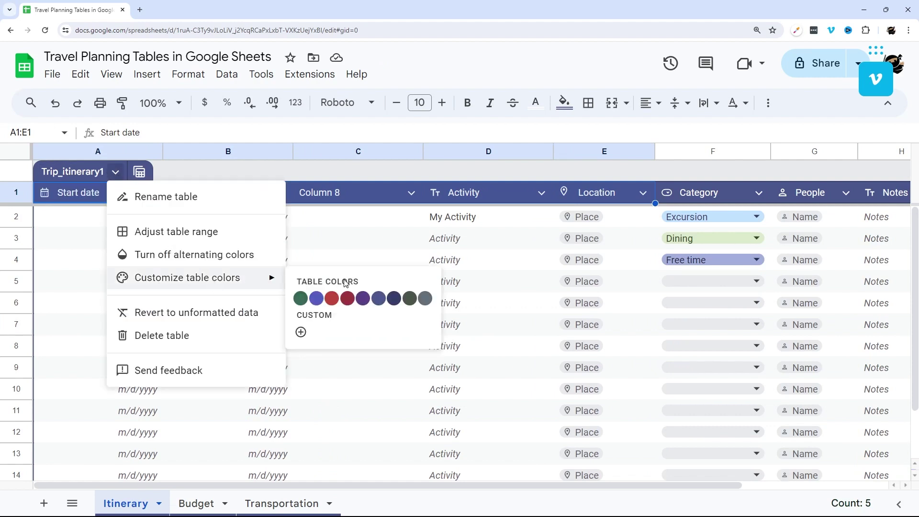
click(318, 299)
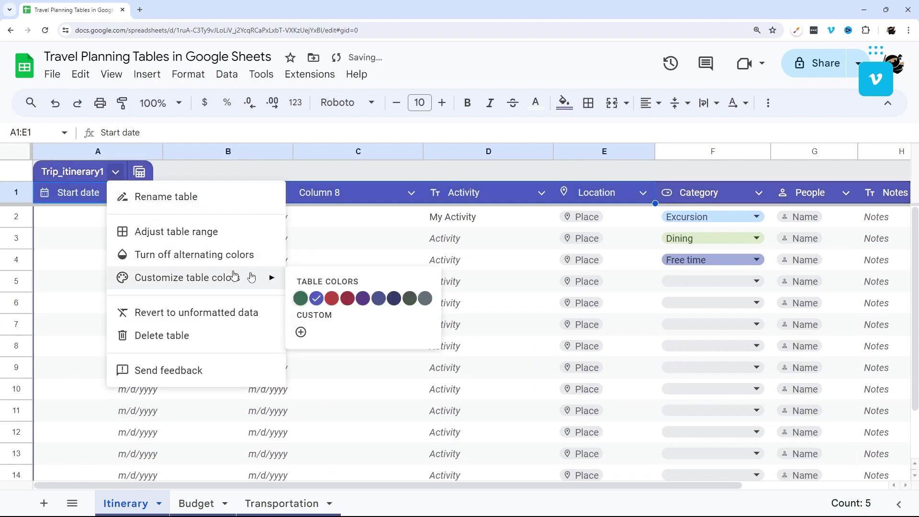
mouse_move(280, 279)
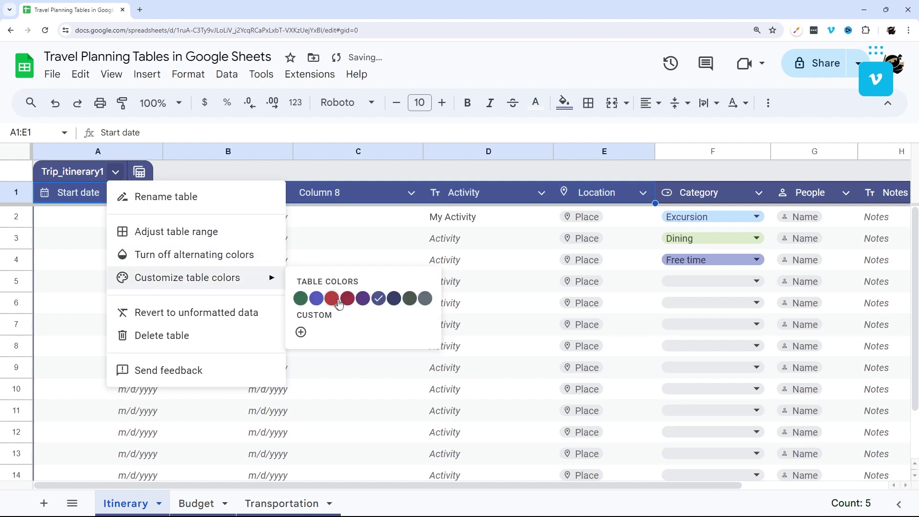
click(347, 299)
click(301, 332)
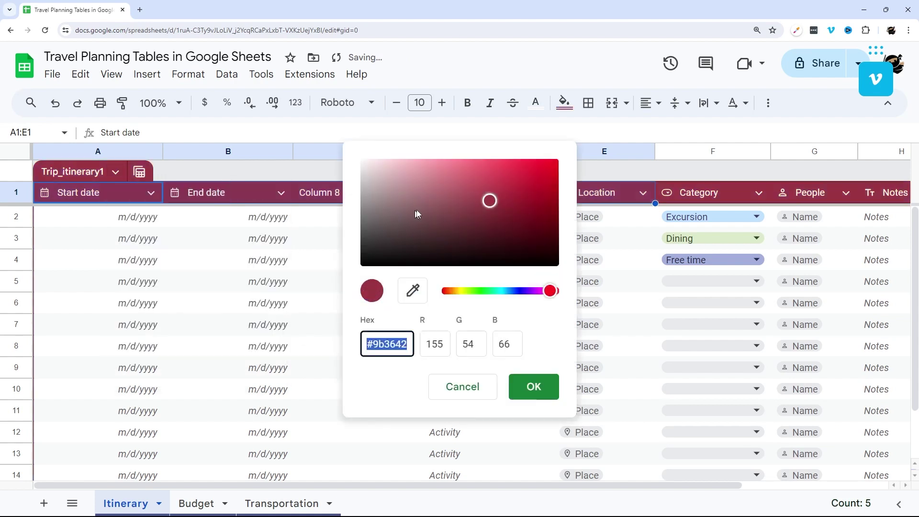
click(460, 388)
- Give the header row a dark cyan fill and change the table colour to blue
drag(136, 196, 860, 198)
click(564, 102)
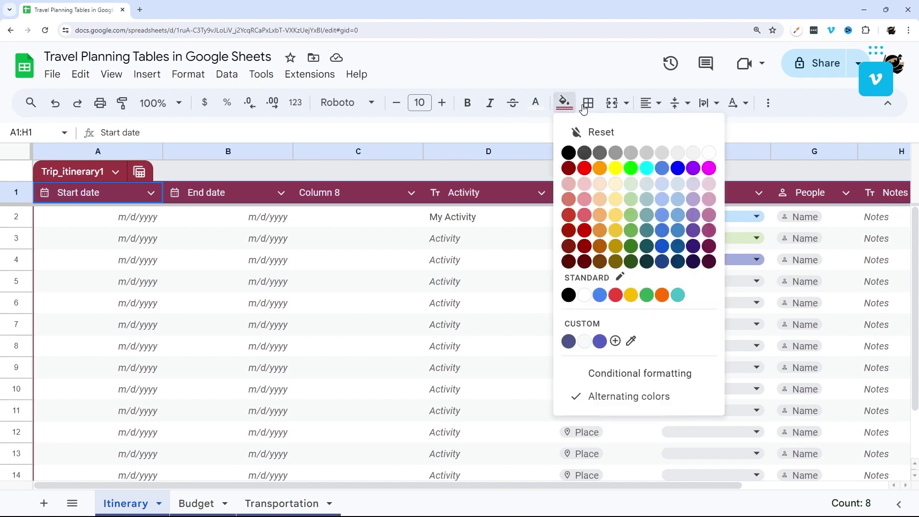
click(647, 231)
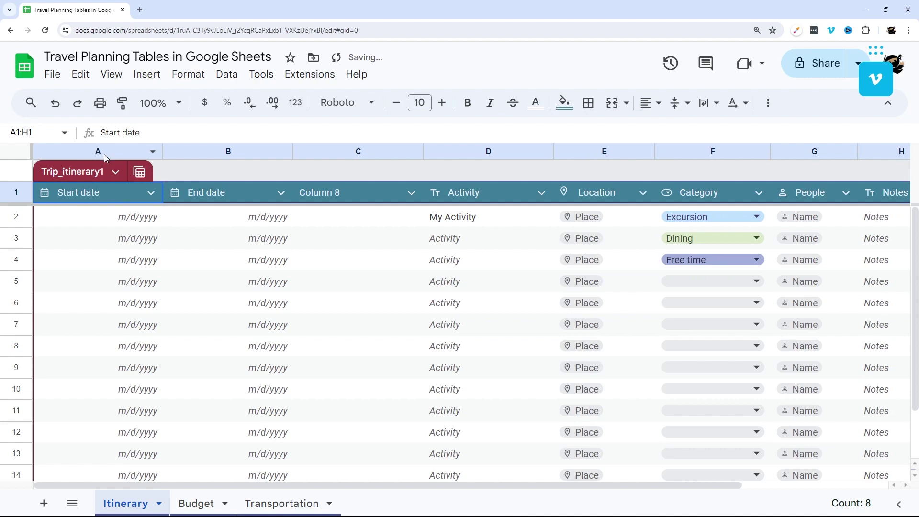
click(116, 172)
mouse_move(215, 277)
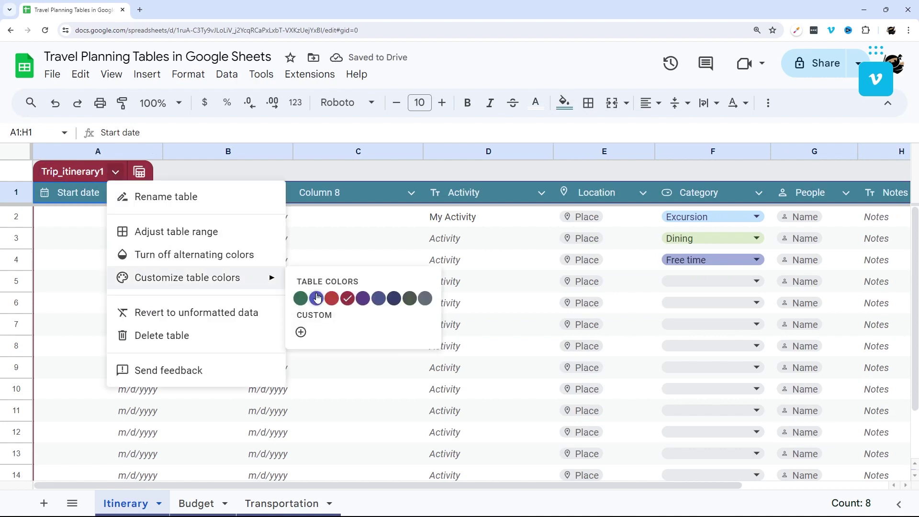
click(315, 298)
click(70, 196)
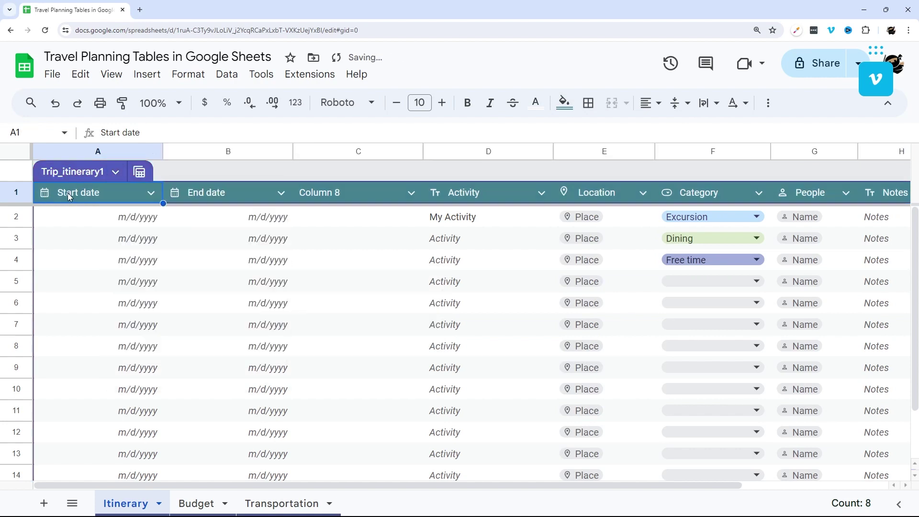
- Reset the header fill to the table colour and switch the table colour to dark navy
click(16, 192)
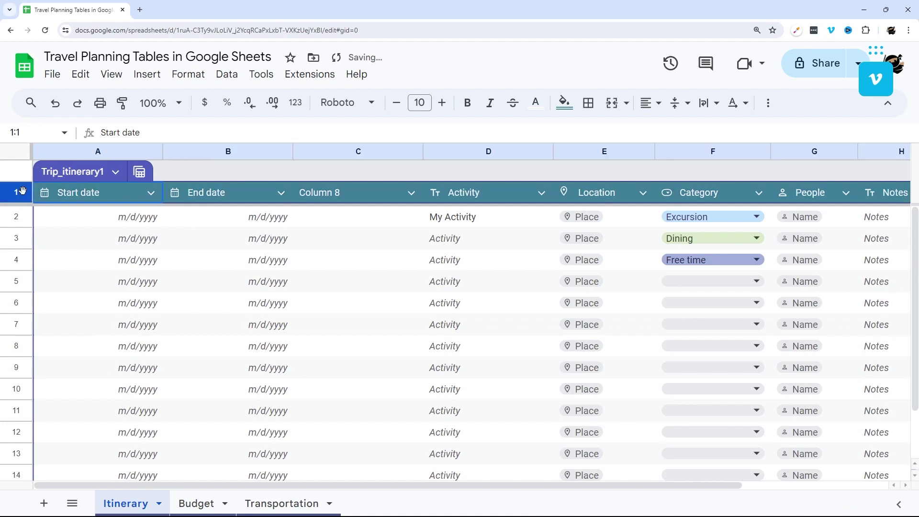
click(564, 102)
click(577, 131)
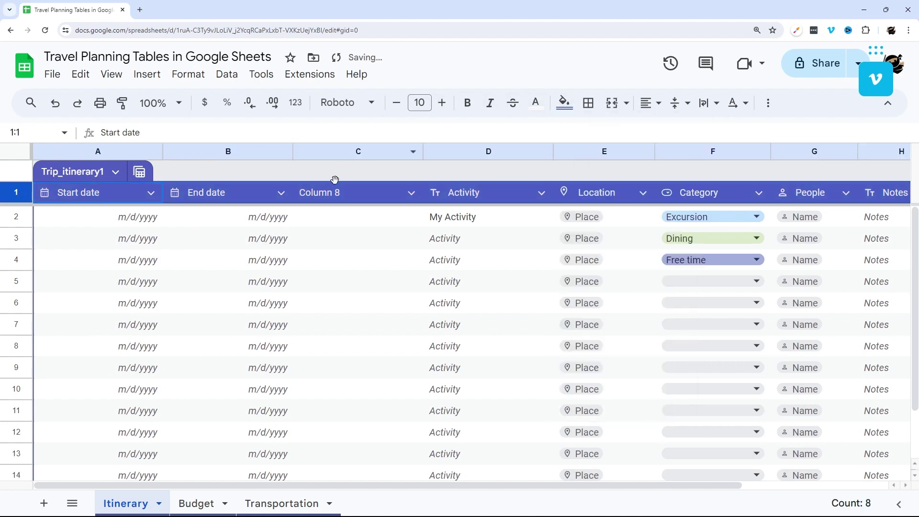
click(116, 173)
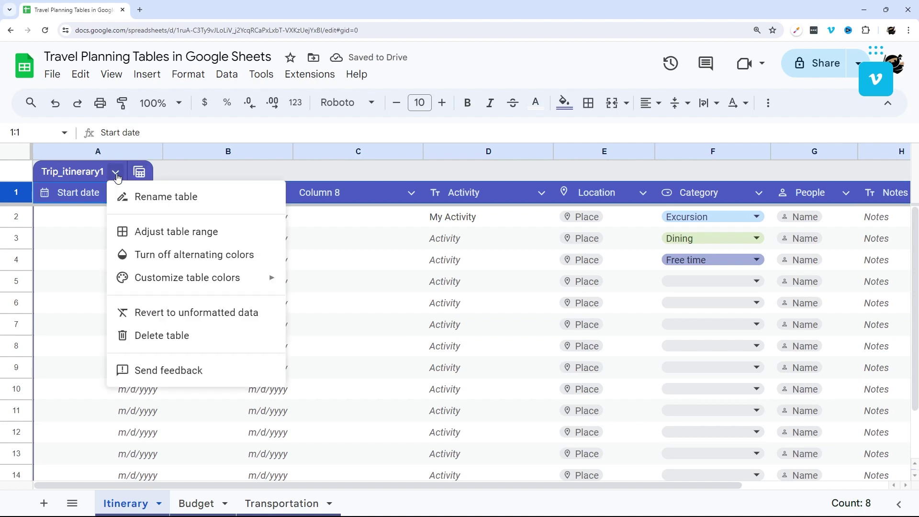
mouse_move(248, 279)
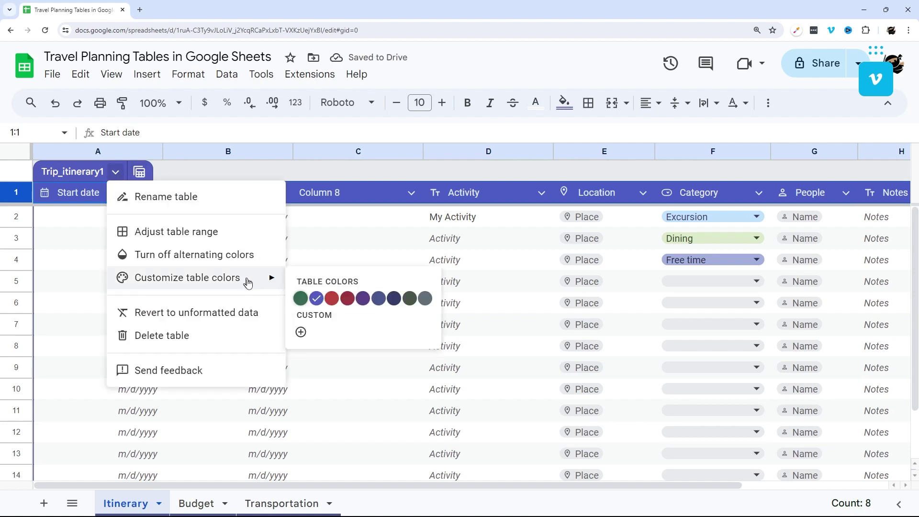
click(394, 298)
click(334, 165)
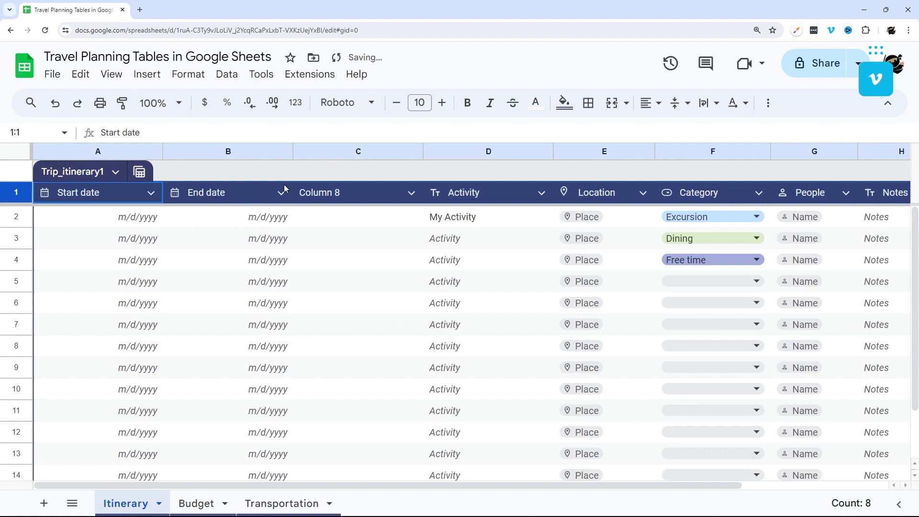
- Add white inner vertical borders between the header cells A1:H1
click(349, 194)
drag(59, 194, 899, 193)
click(589, 105)
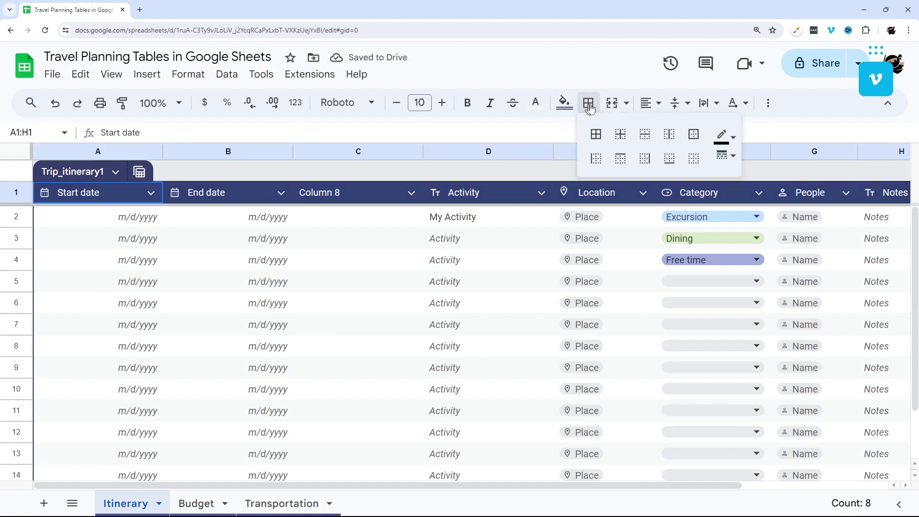
click(725, 137)
click(860, 186)
click(670, 134)
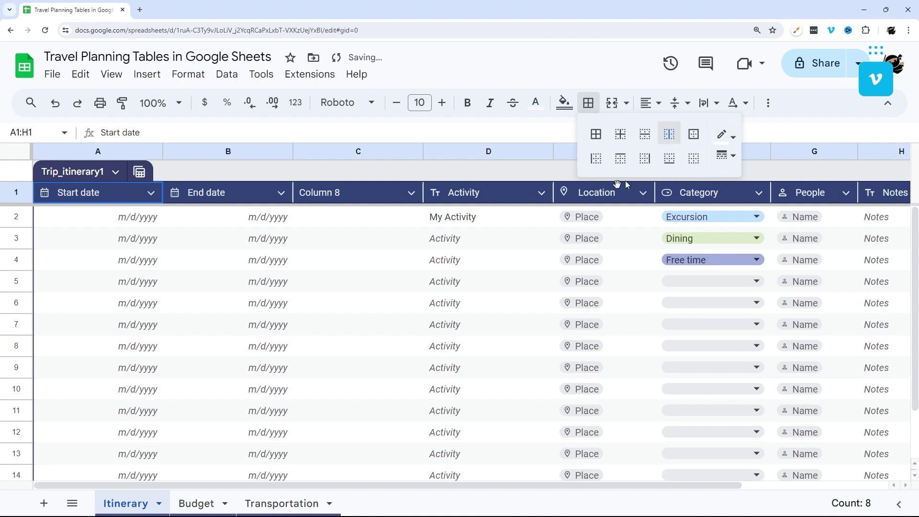
click(725, 138)
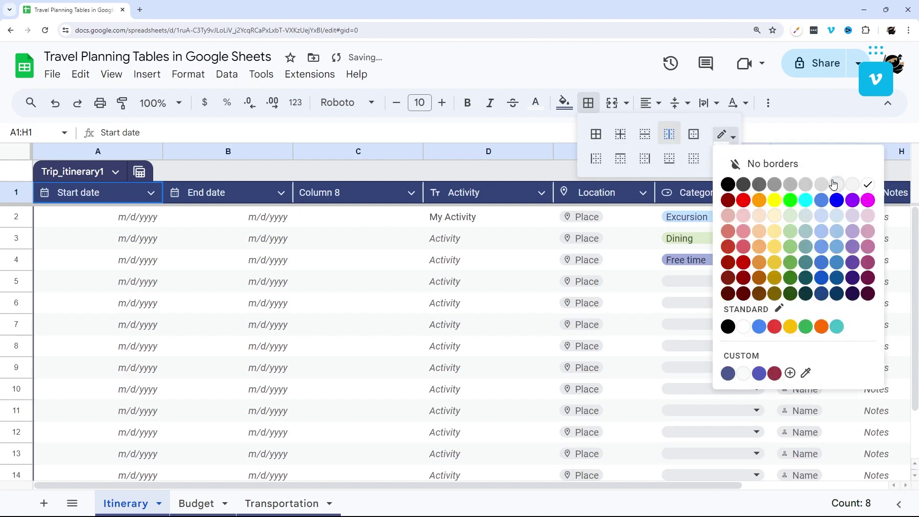
click(868, 216)
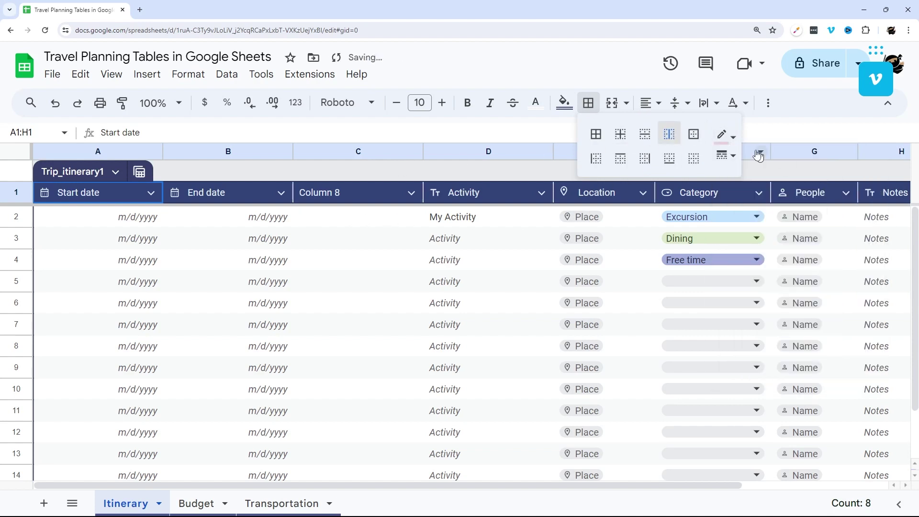
click(727, 139)
click(774, 215)
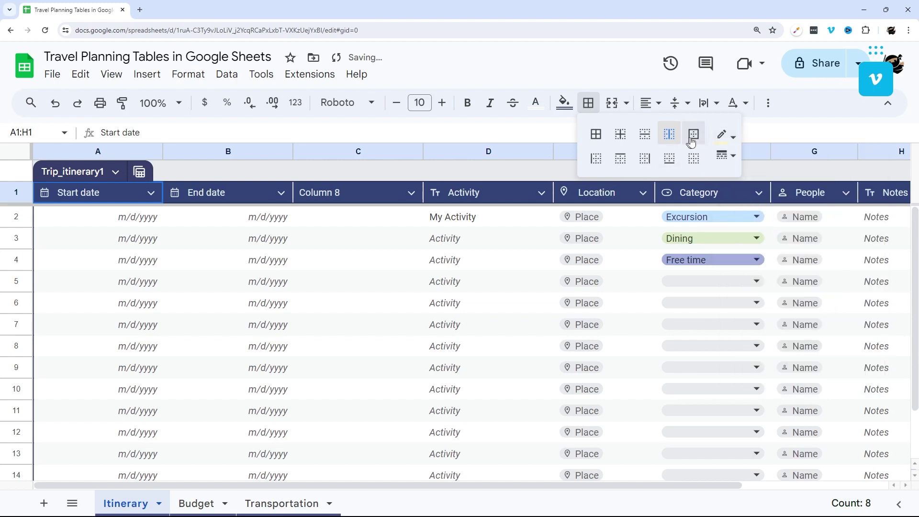
click(396, 170)
- Add light grey inner vertical borders between the body columns in A2:H15
drag(103, 218, 882, 431)
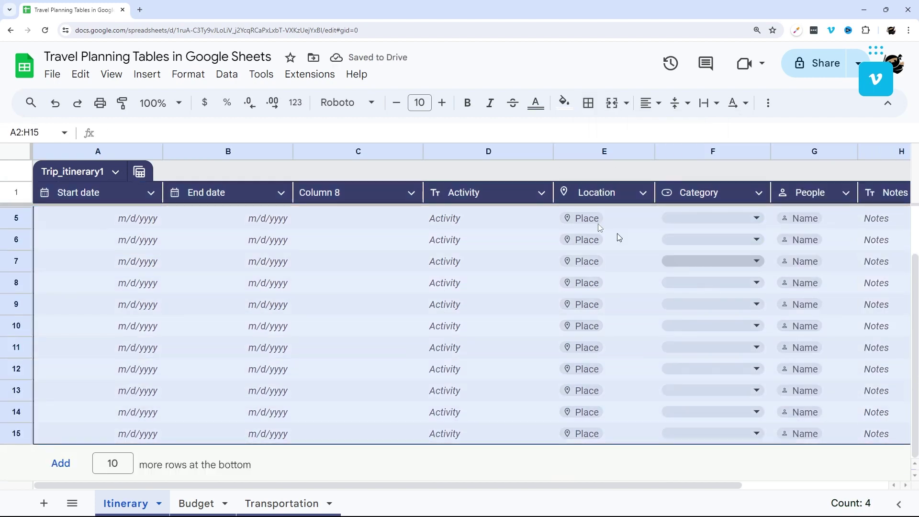
click(588, 103)
click(723, 136)
click(837, 185)
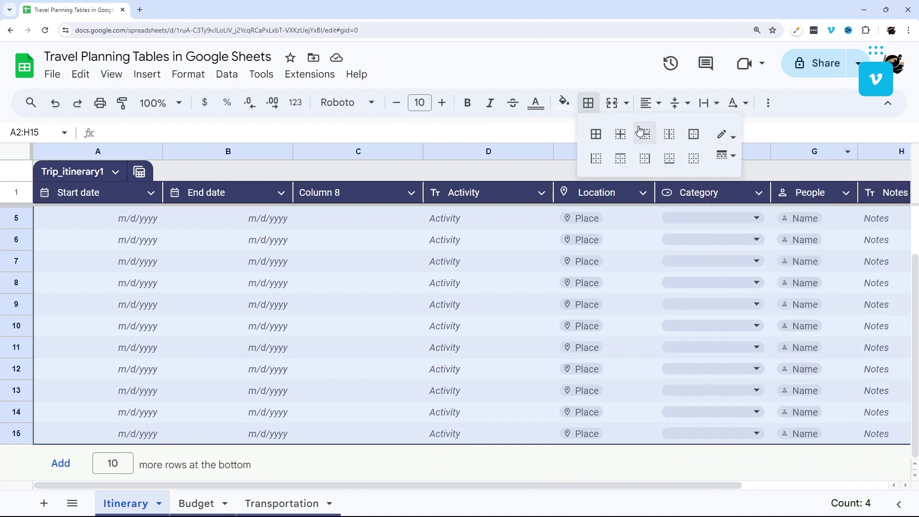
click(669, 134)
click(722, 137)
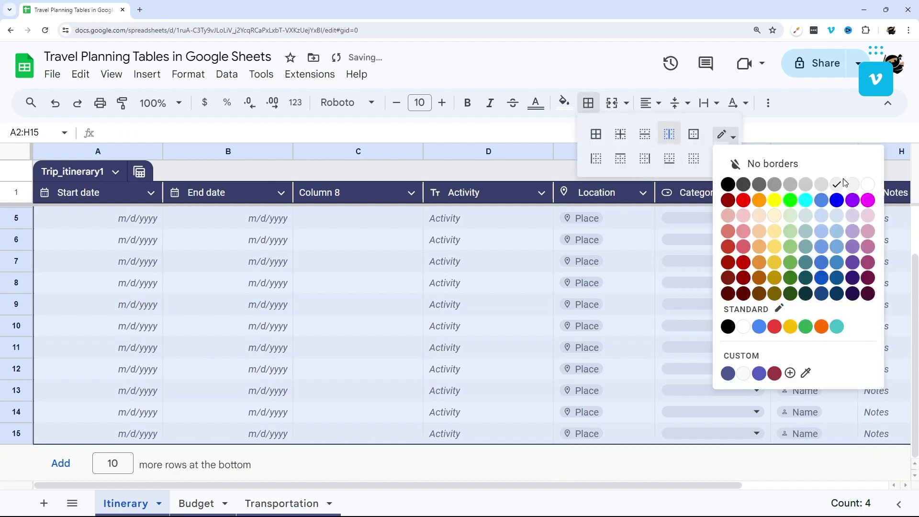
click(810, 185)
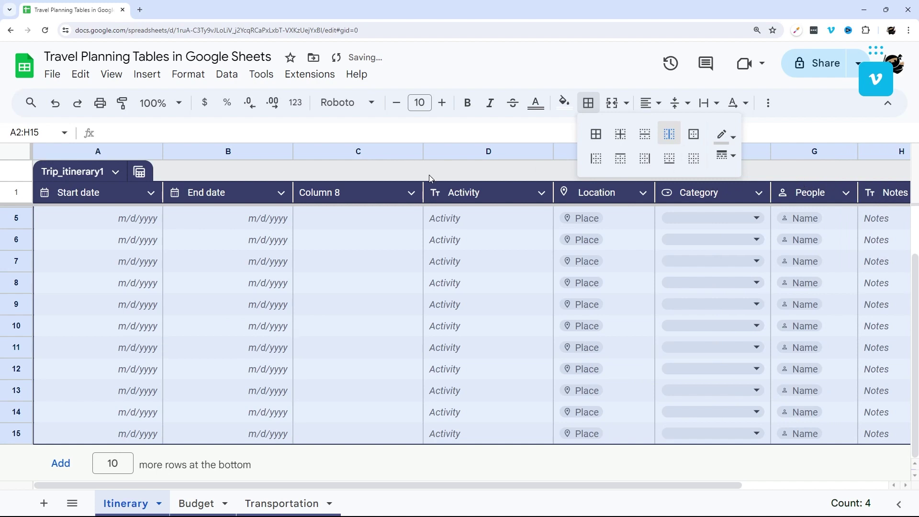
scroll(360, 254, up, 1)
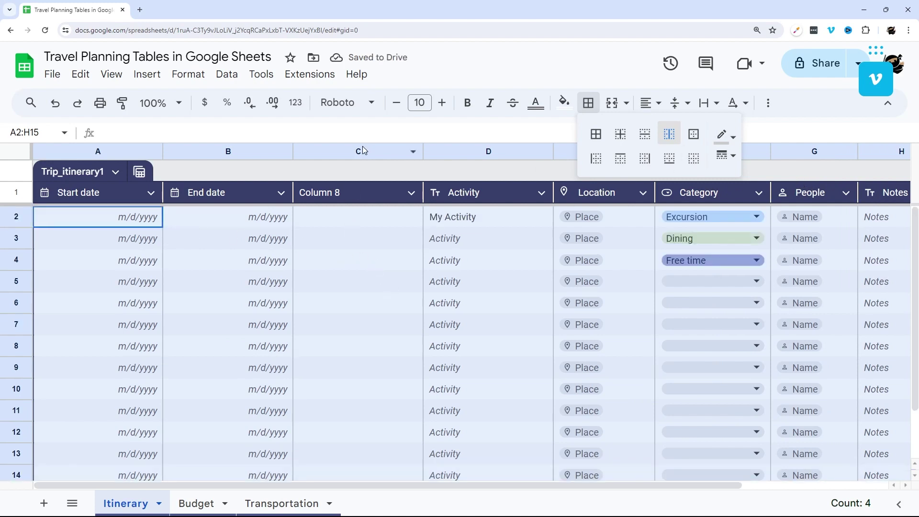
- Set the categories in F5, F6 and F7 to Excursion, Dining and Free time
click(363, 164)
click(254, 195)
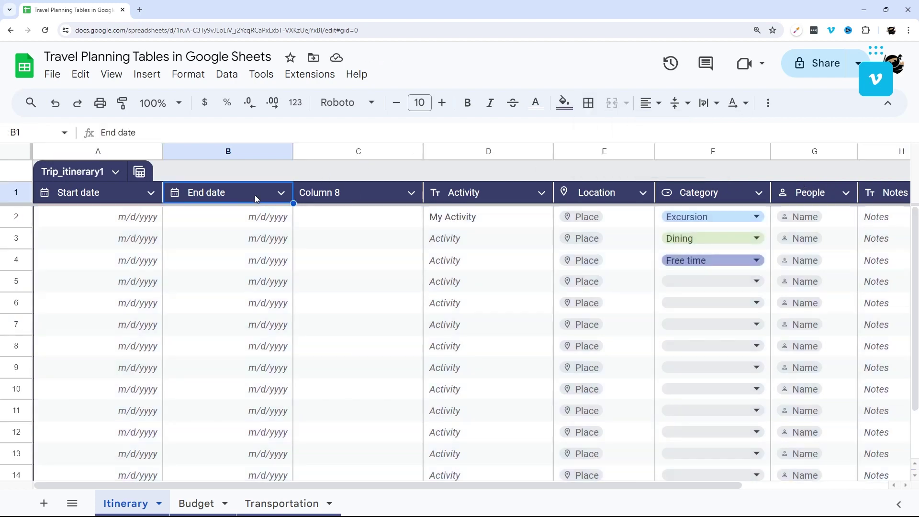
key(ctrl+a)
click(378, 244)
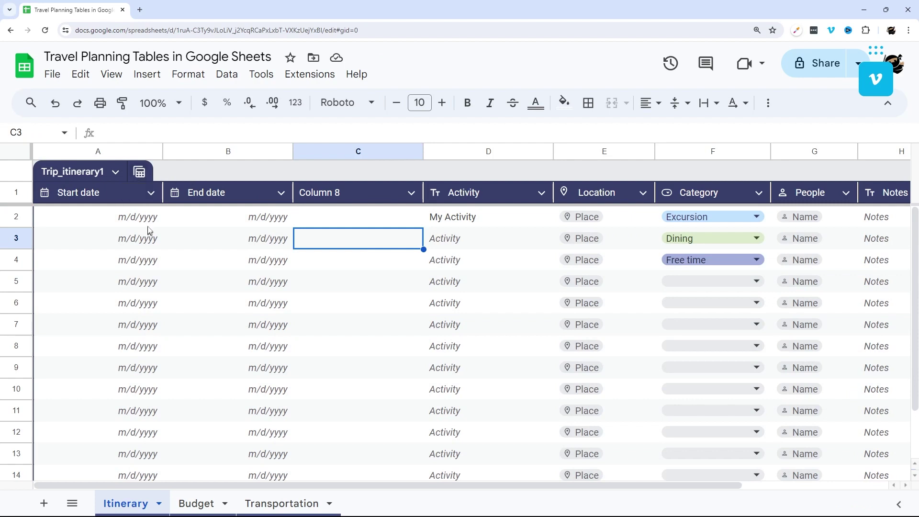
click(709, 282)
click(716, 304)
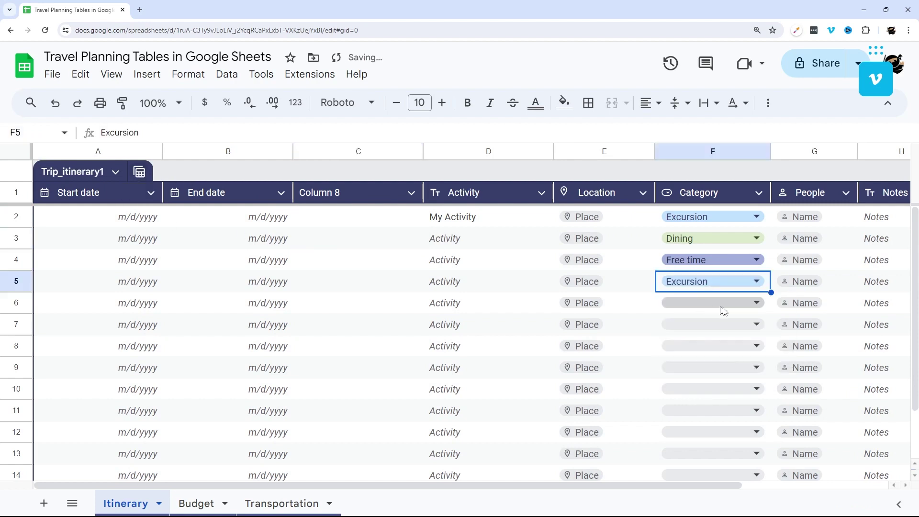
click(757, 304)
click(709, 348)
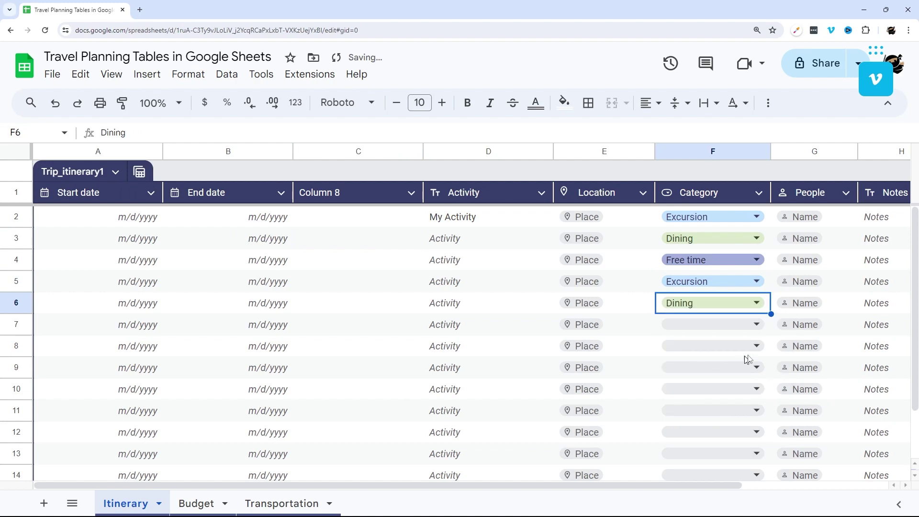
click(761, 326)
click(707, 394)
- Delete the empty Column 8 from the itinerary table
click(375, 302)
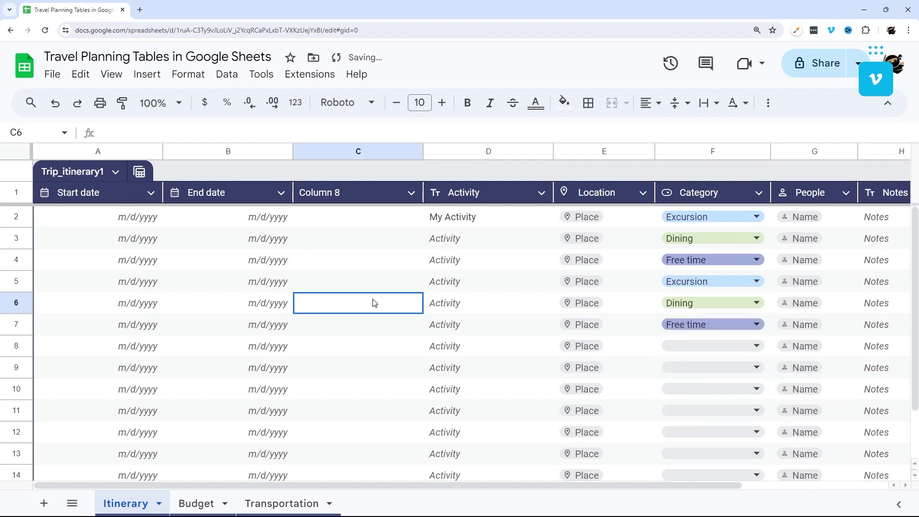
right_click(369, 186)
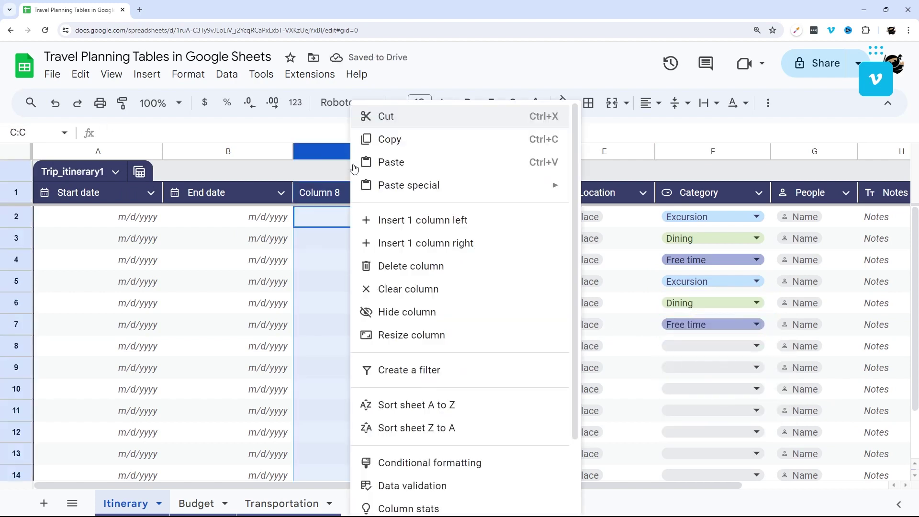
click(390, 266)
- Enter Sushi, Mexican Dinner and Hike in the Activity column
click(333, 297)
text(Sush)
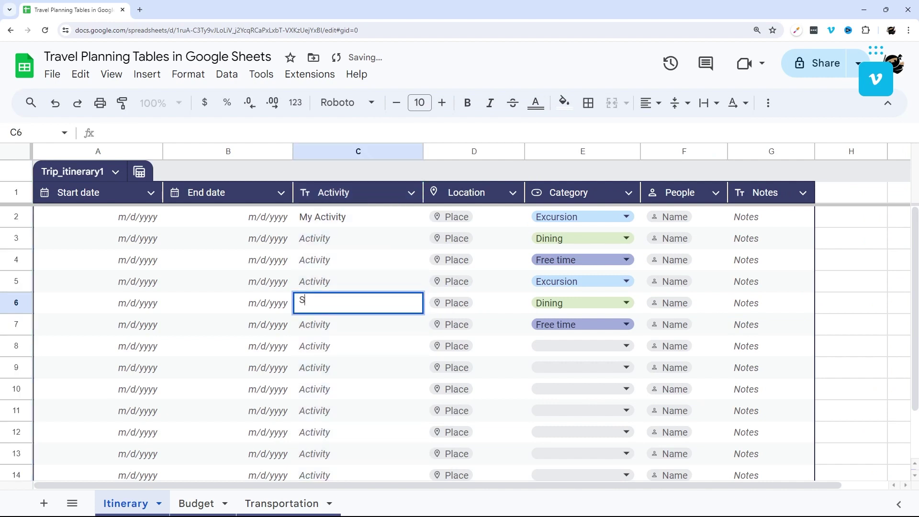
key(Up)
key(Up)
key(Up)
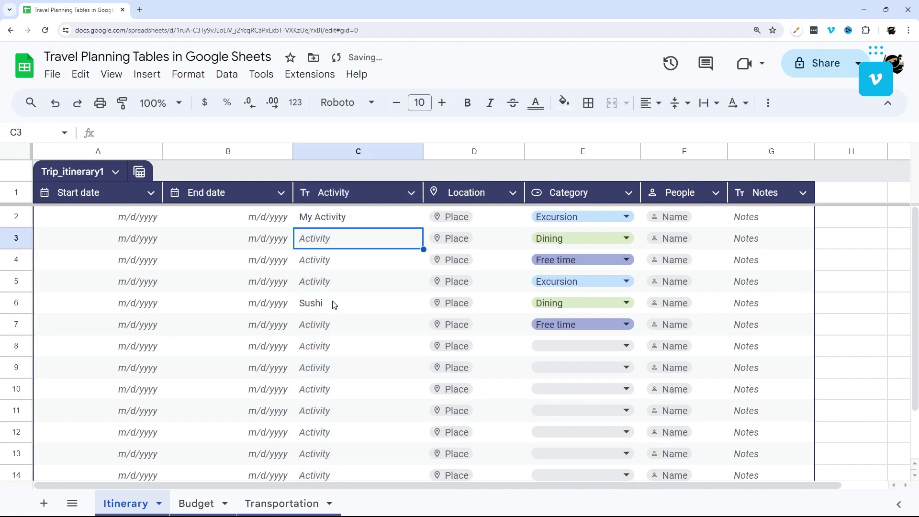
text(Mexican Dinner)
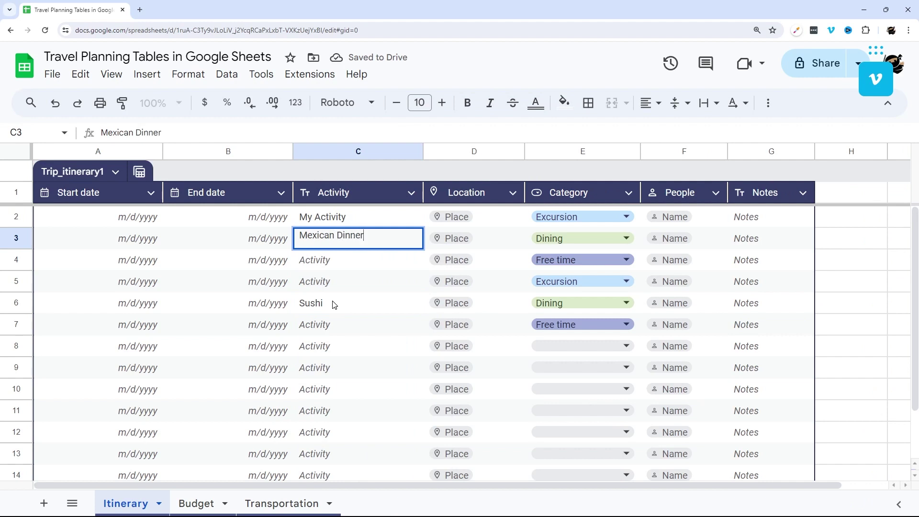
key(Up)
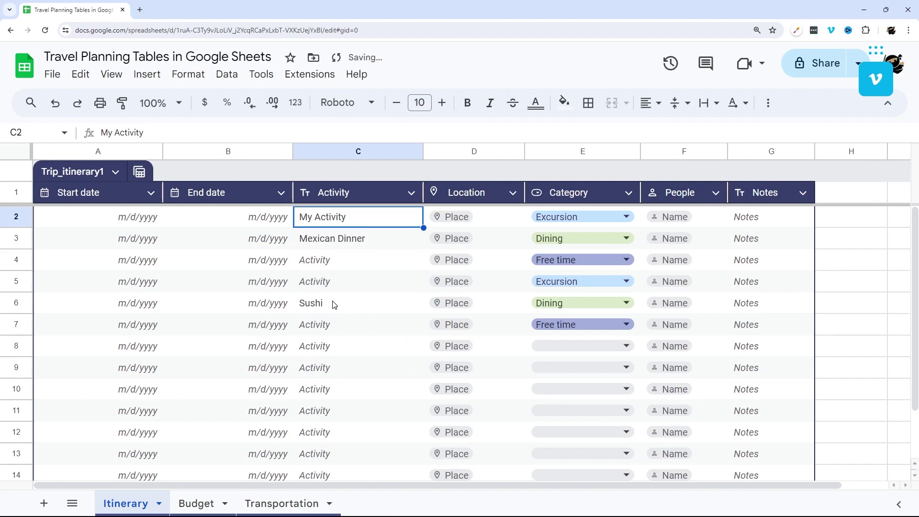
text(Hike)
key(Return)
- Enter Biking, Nap time! and Hang out as the remaining activities
key(Down)
key(Down)
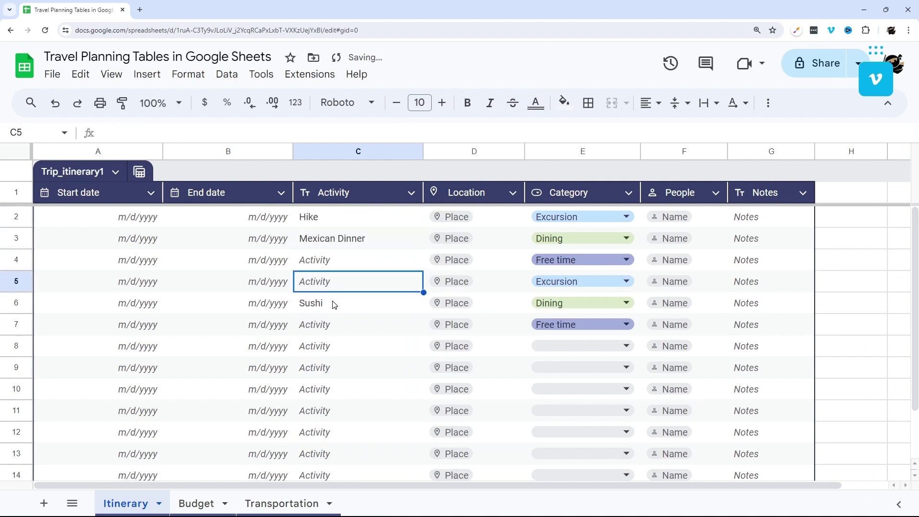
text(Bikin)
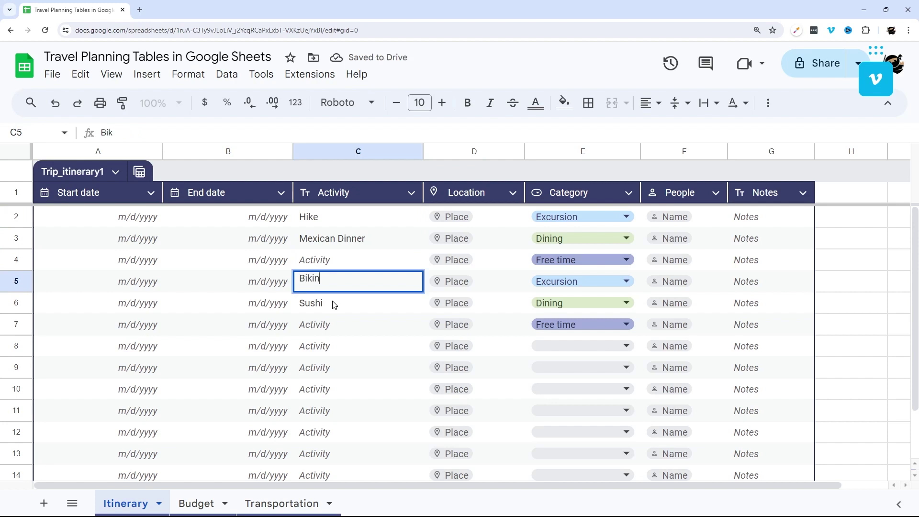
text(g)
key(Up)
text(N)
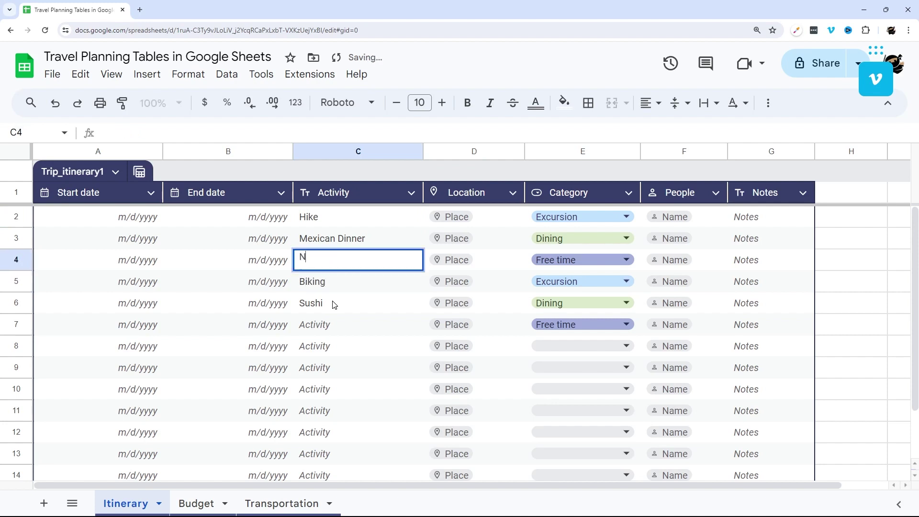
text(ap time!)
key(Return)
key(Down)
key(Down)
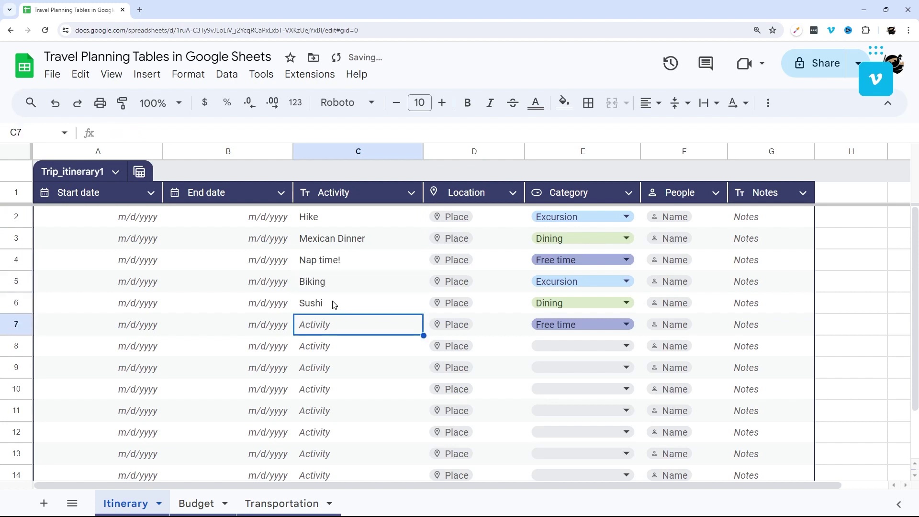
text(Ha)
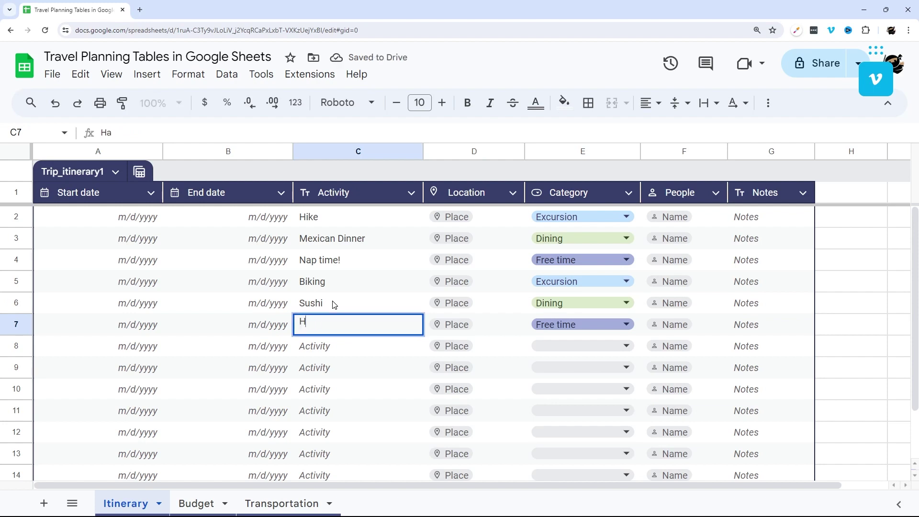
text(ng out)
key(Return)
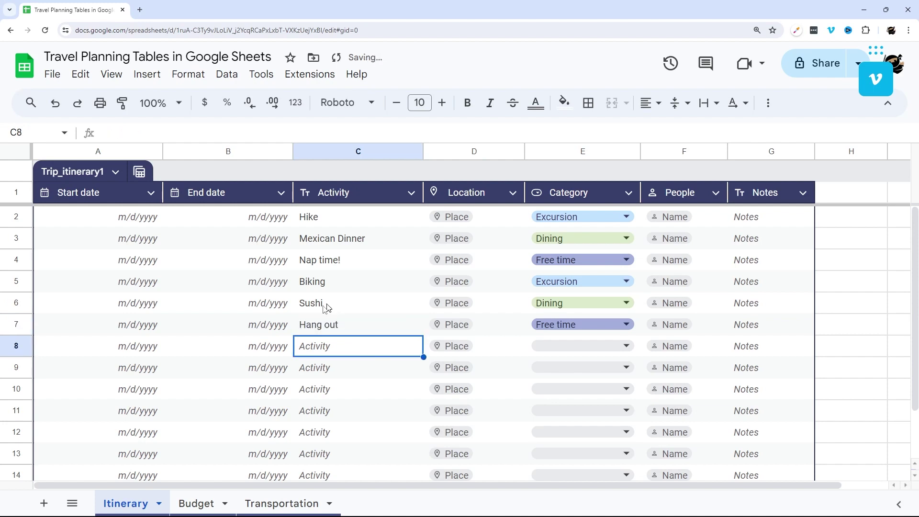
drag(316, 217, 335, 306)
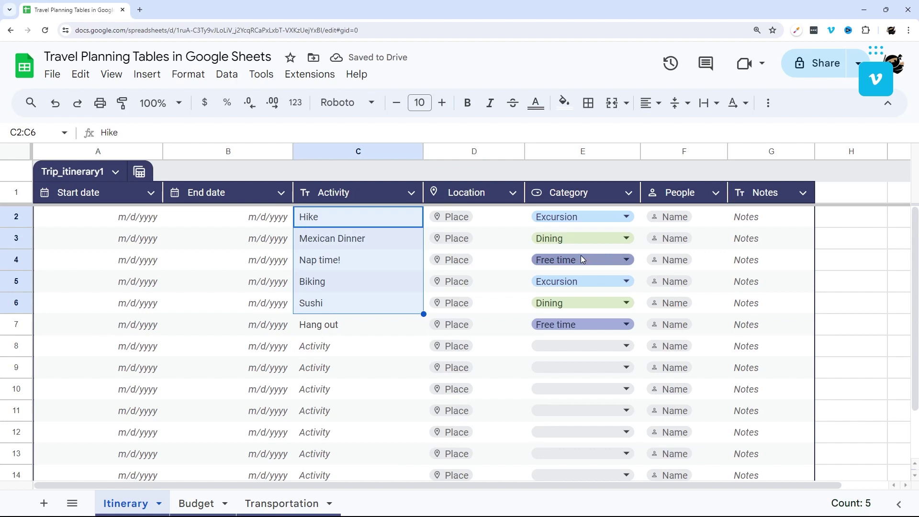
- Create a group-by view of the itinerary table grouped by Category
click(139, 171)
mouse_move(300, 199)
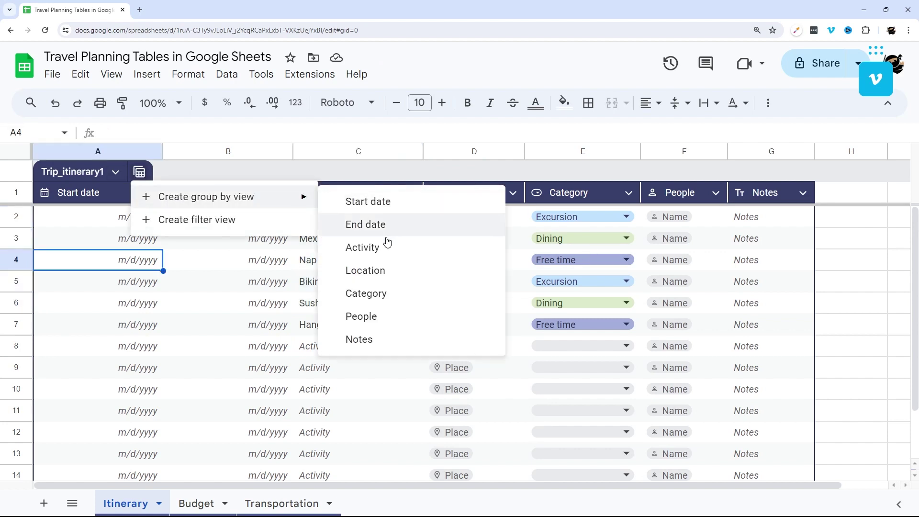
click(372, 294)
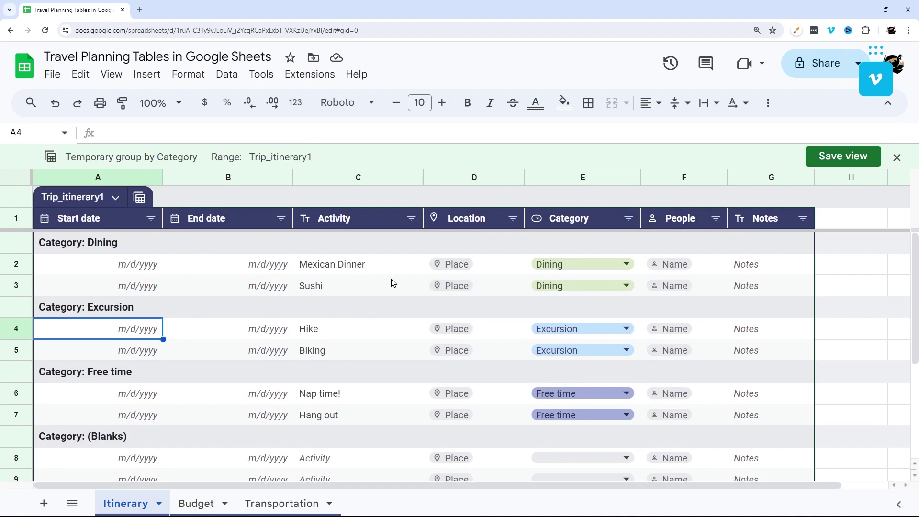
scroll(411, 278, down, 1)
scroll(410, 278, up, 1)
- Select the Dining group's Mexican Dinner and Sushi rows to review them
drag(371, 264, 368, 285)
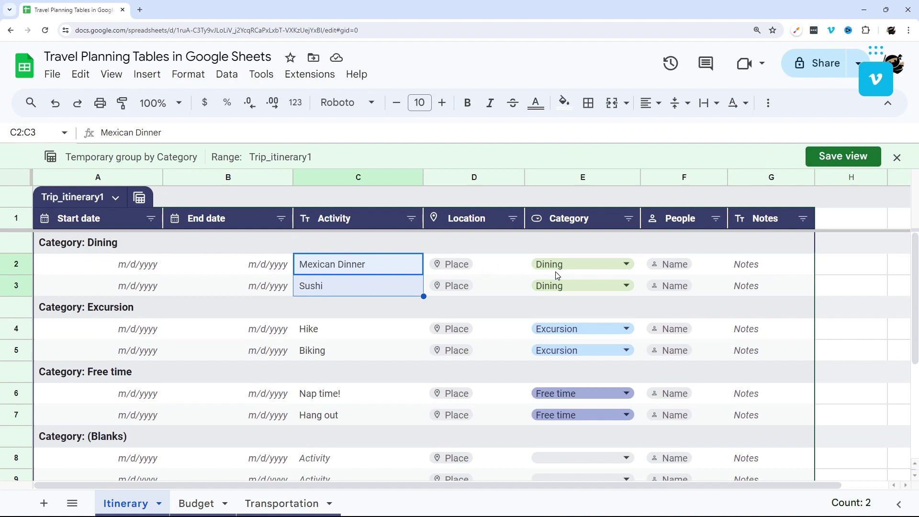
drag(644, 269, 637, 291)
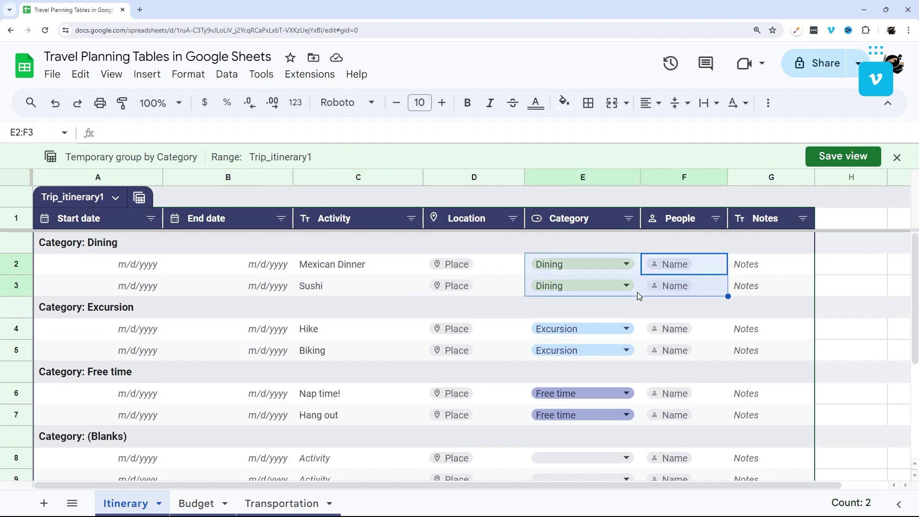
scroll(286, 287, down, 2)
scroll(316, 313, up, 2)
scroll(335, 303, down, 2)
scroll(335, 304, up, 2)
scroll(349, 306, down, 2)
- Set row 8 to category Dining with activity Breakfast, and refresh the grouping
click(625, 412)
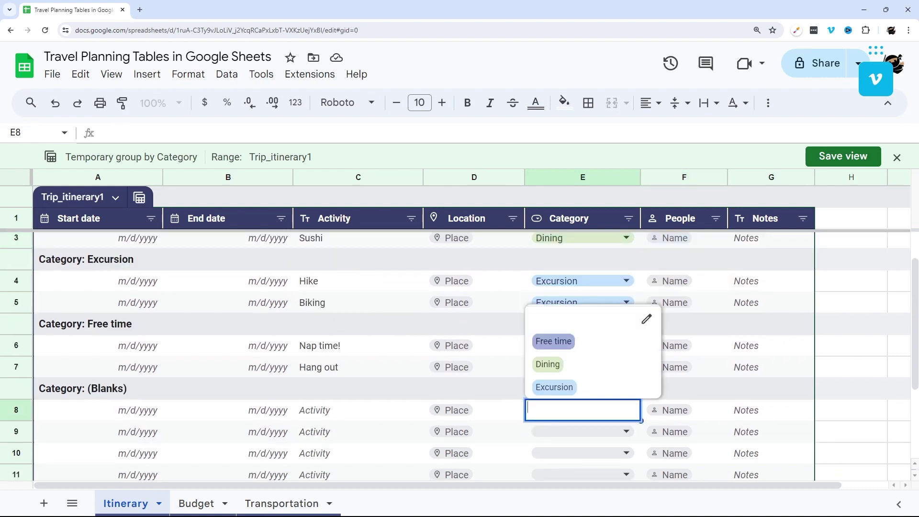
click(558, 365)
click(337, 412)
key(Return)
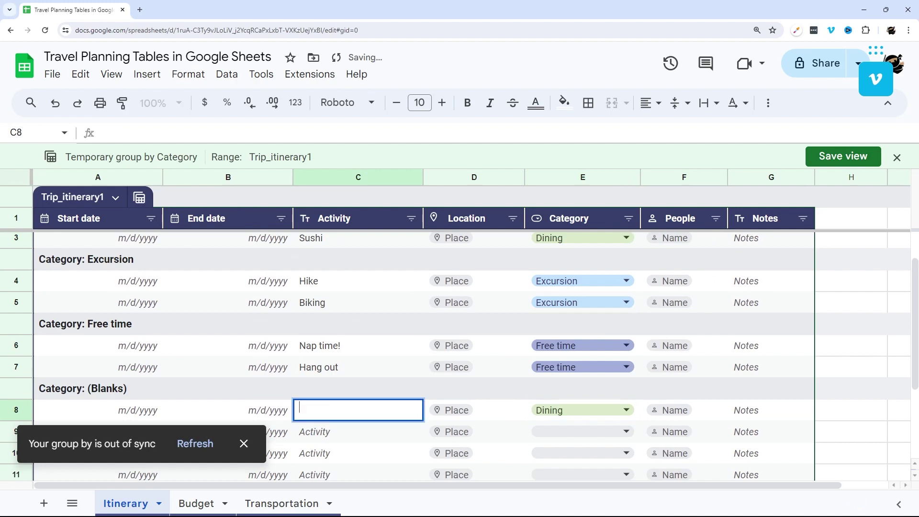
text(Breakfast)
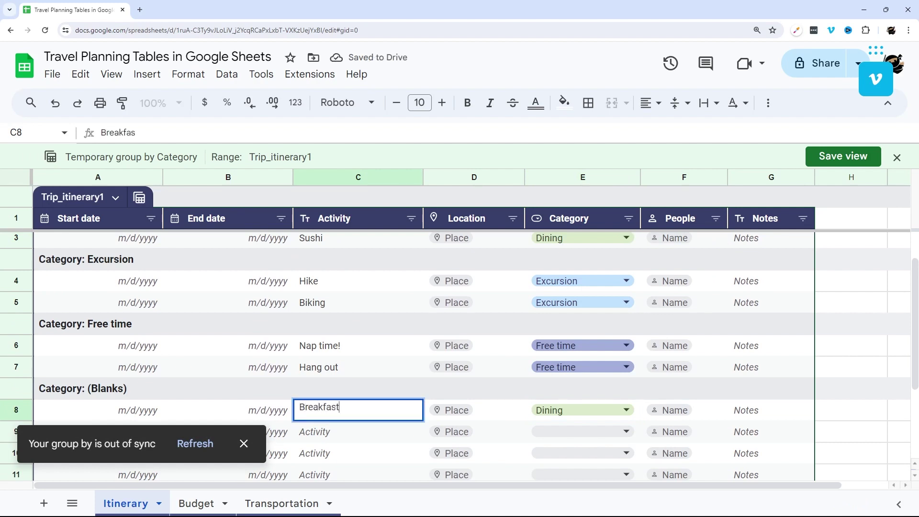
key(Return)
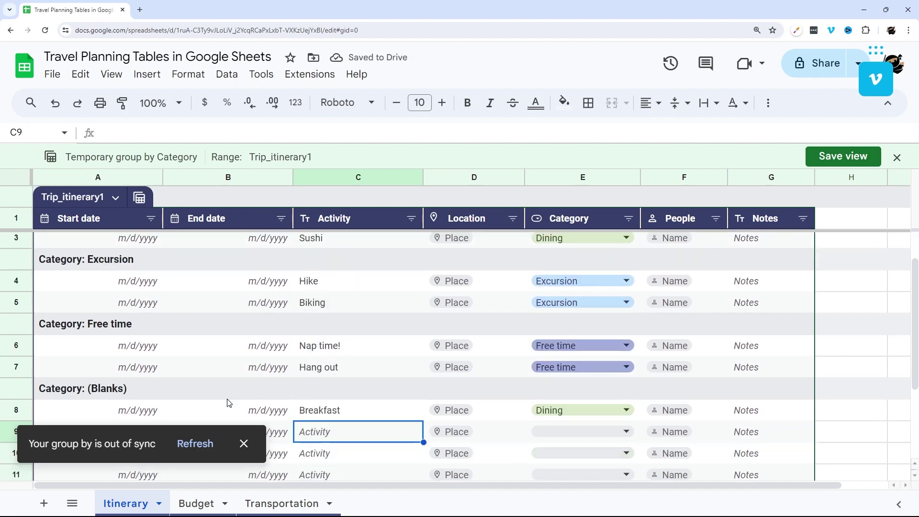
click(200, 444)
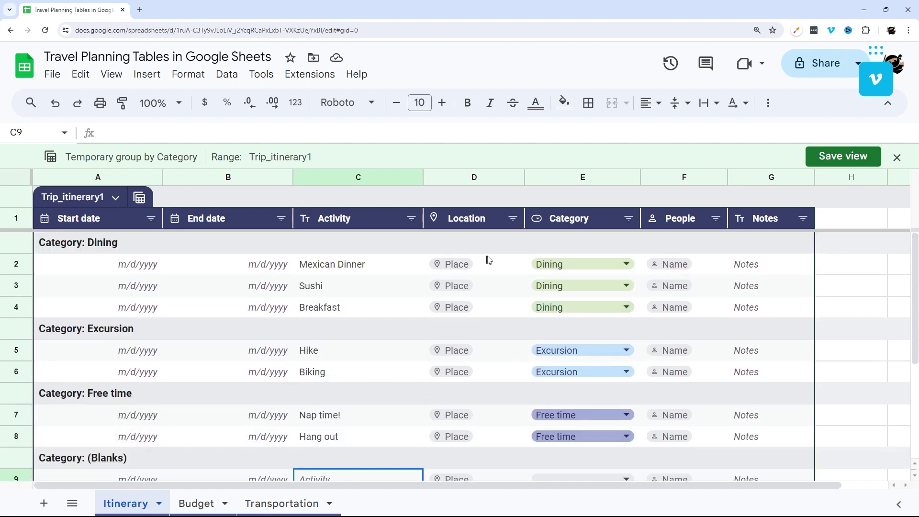
drag(487, 259, 645, 311)
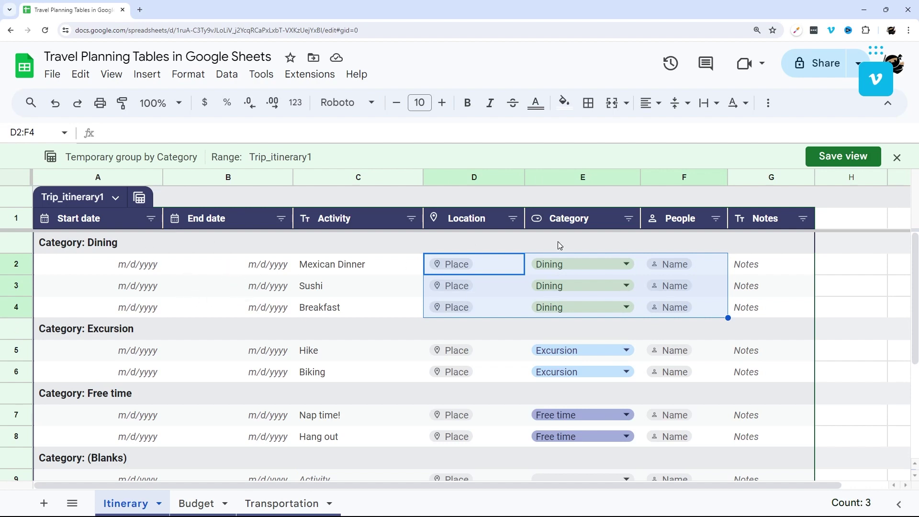
- Save the grouping as the Group by Category view, close it, then reapply it
click(831, 156)
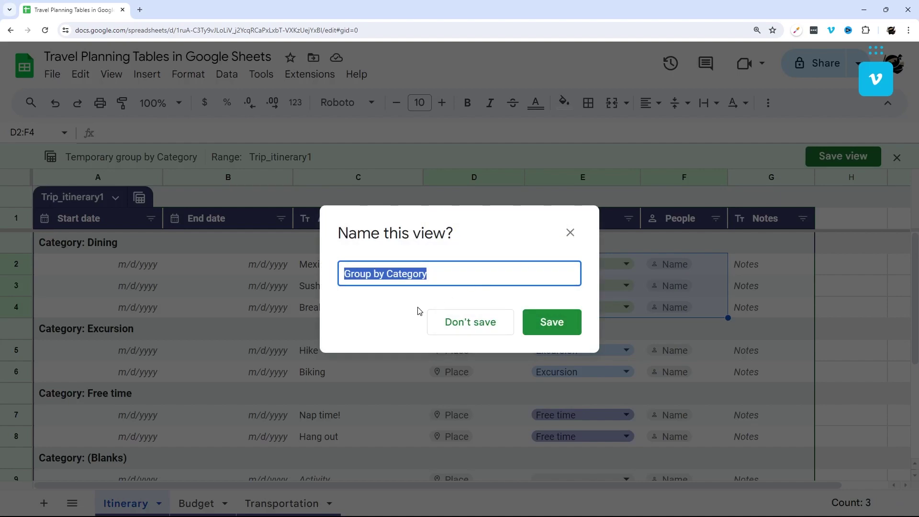
click(550, 323)
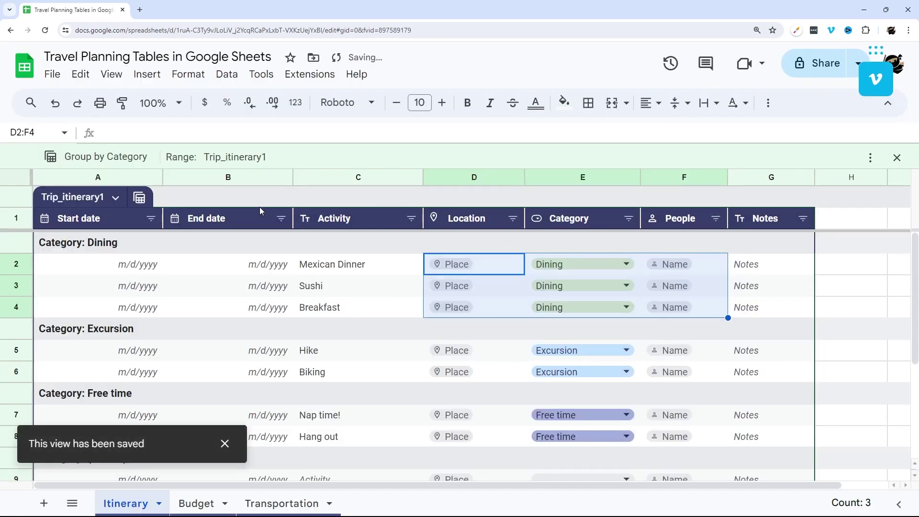
click(896, 158)
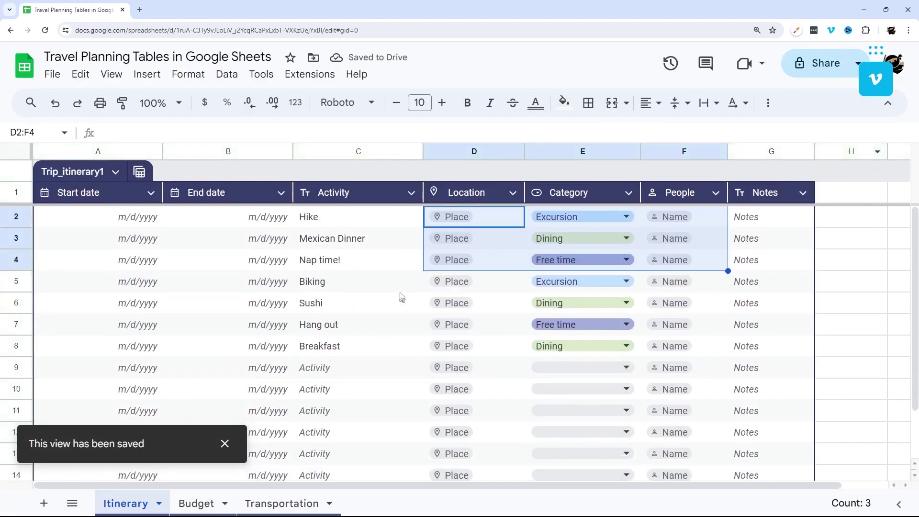
click(138, 171)
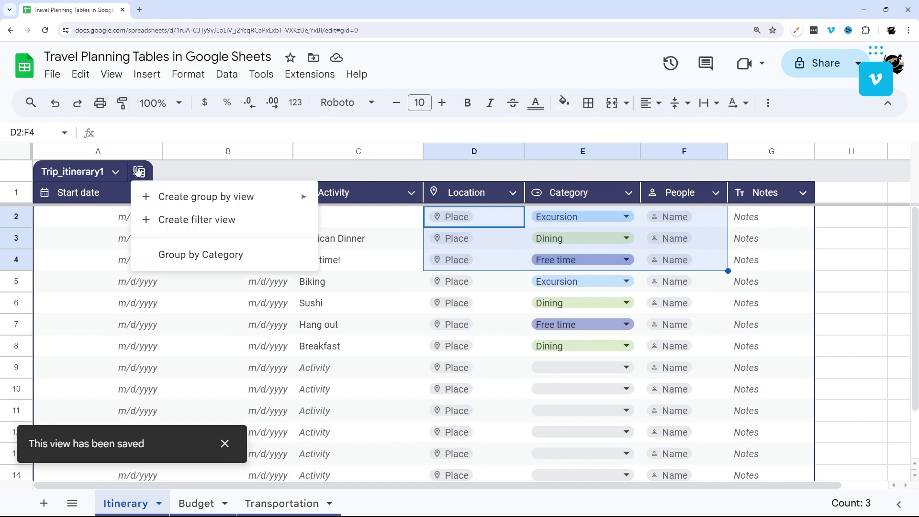
click(187, 255)
- Exit and reapply the Group by Category view, then delete it
click(139, 197)
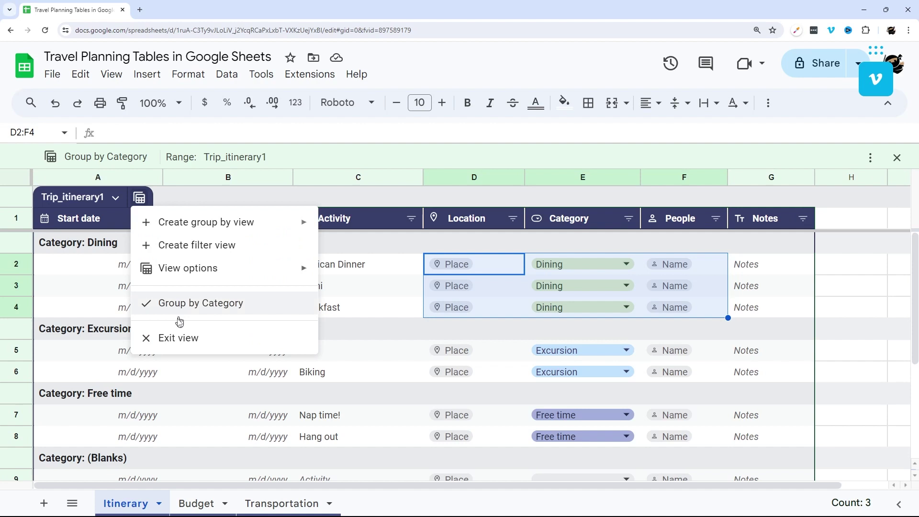
click(172, 338)
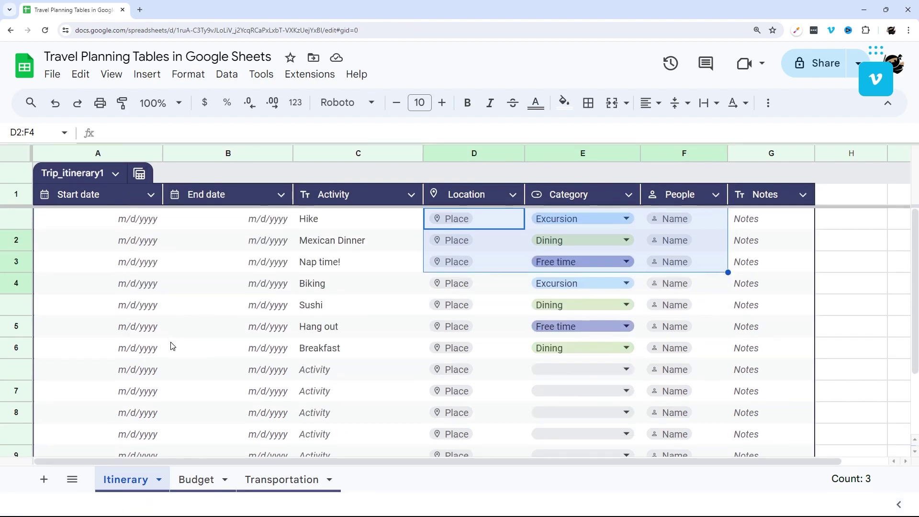
click(139, 173)
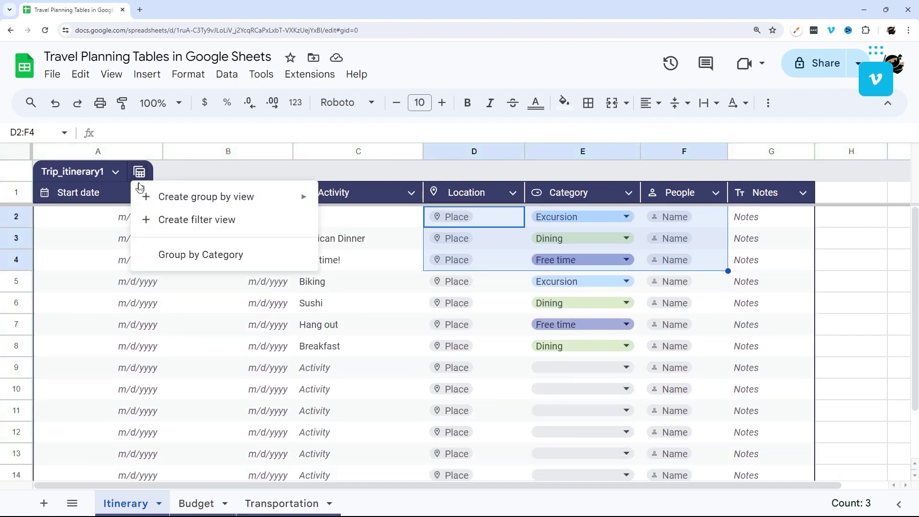
click(163, 254)
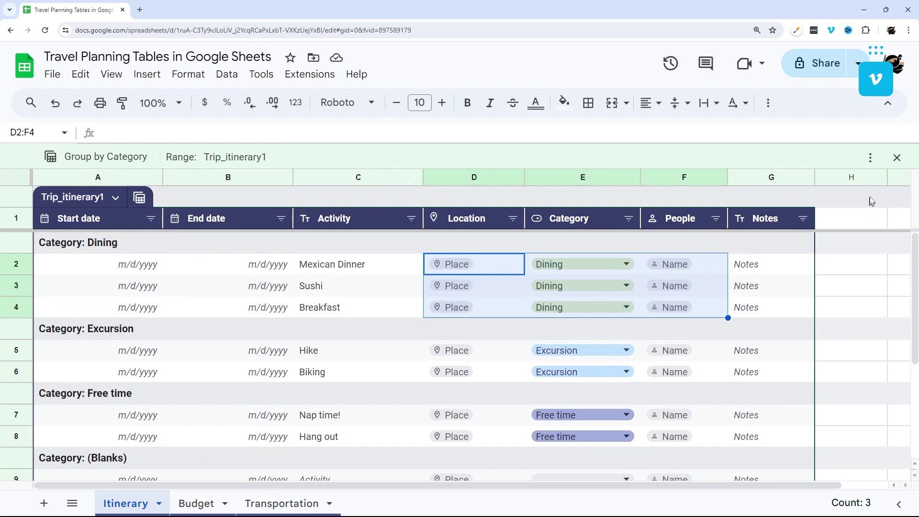
click(870, 157)
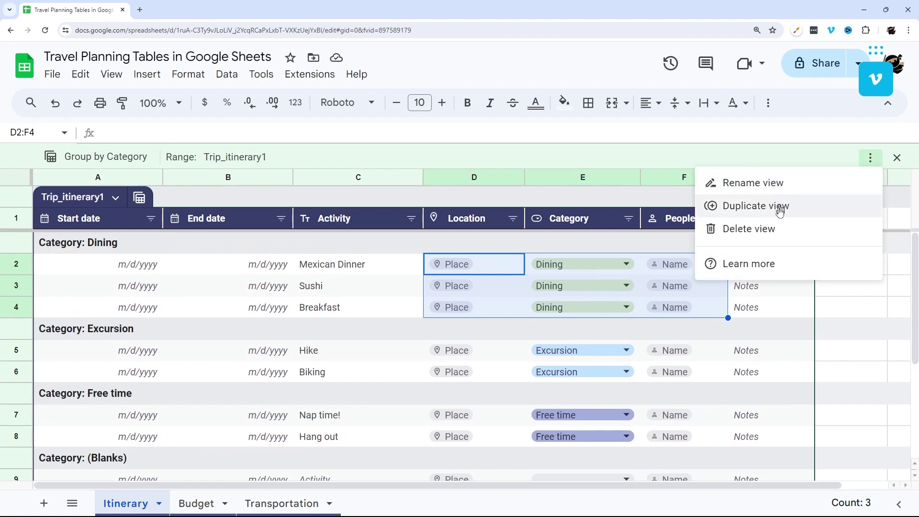
click(729, 231)
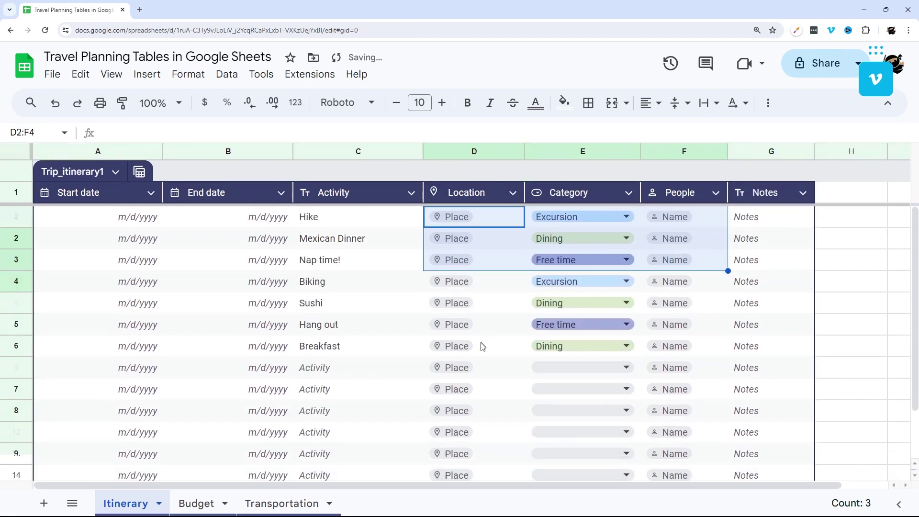
- Insert a new empty text column before the Activity column
click(204, 247)
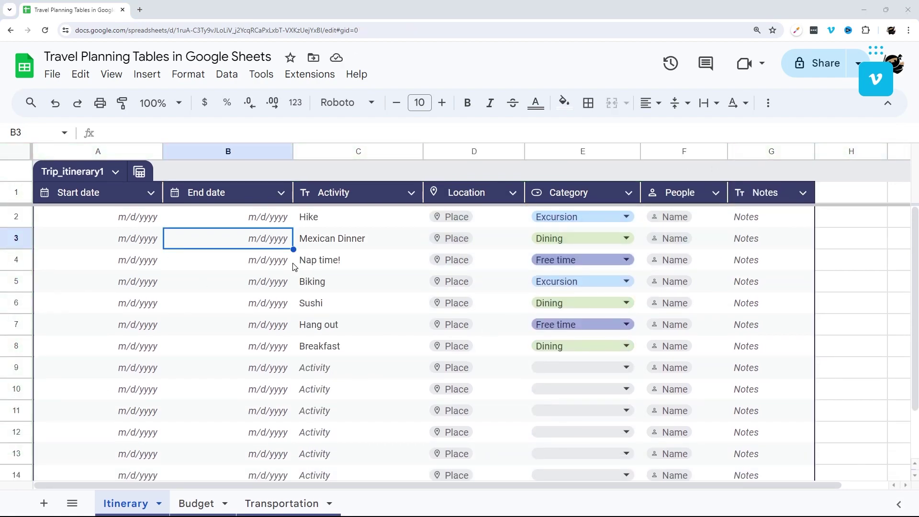
right_click(346, 153)
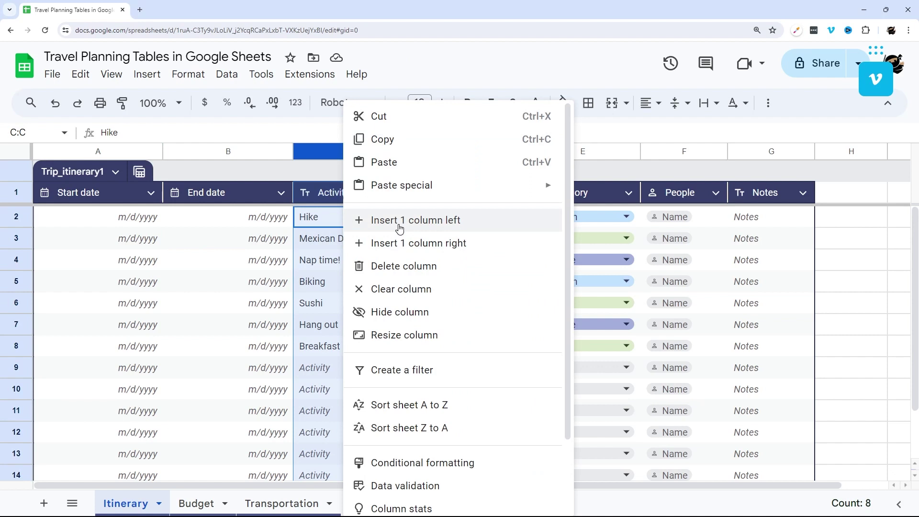
click(399, 218)
click(411, 193)
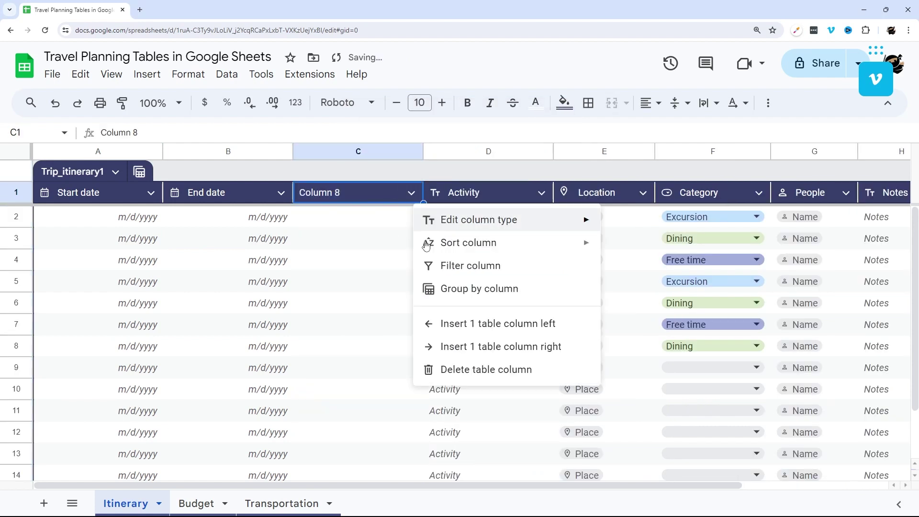
mouse_move(473, 230)
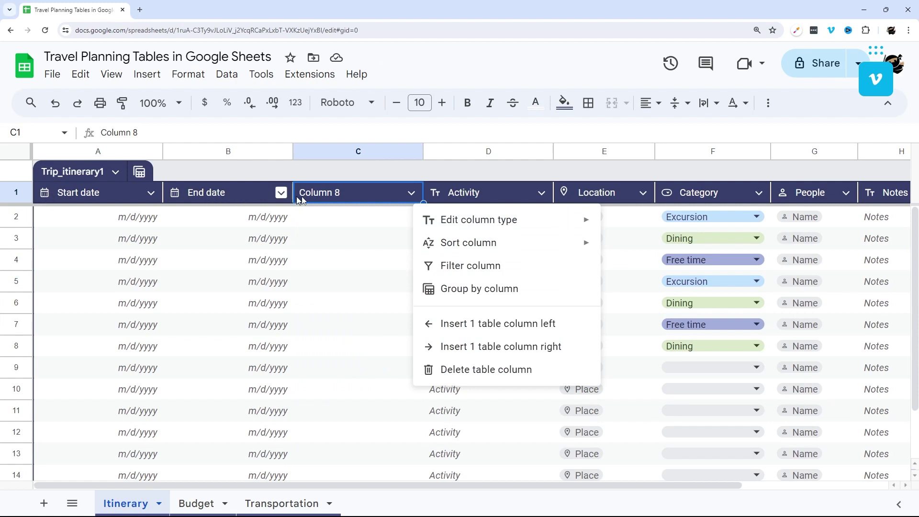
mouse_move(521, 220)
mouse_move(650, 274)
click(634, 246)
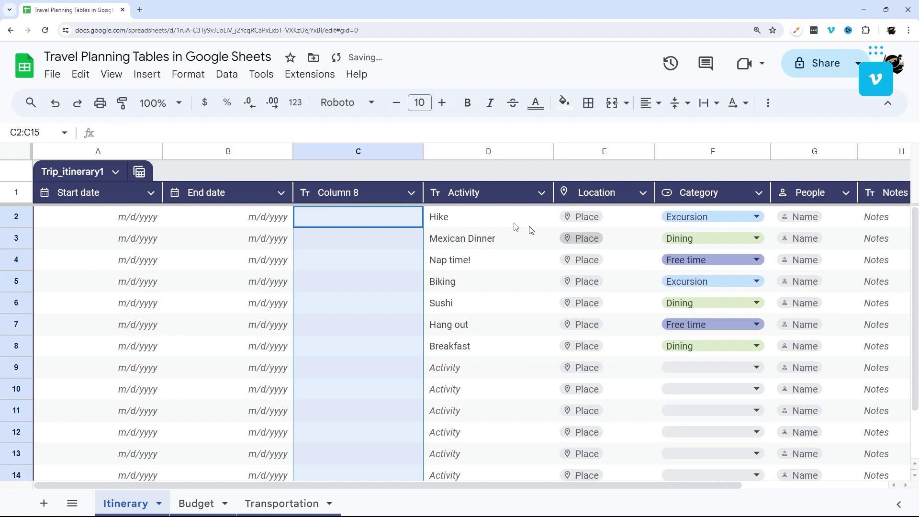
- Turn on placeholders for Column 8 and rename its header to 'Fill in Here'
click(411, 193)
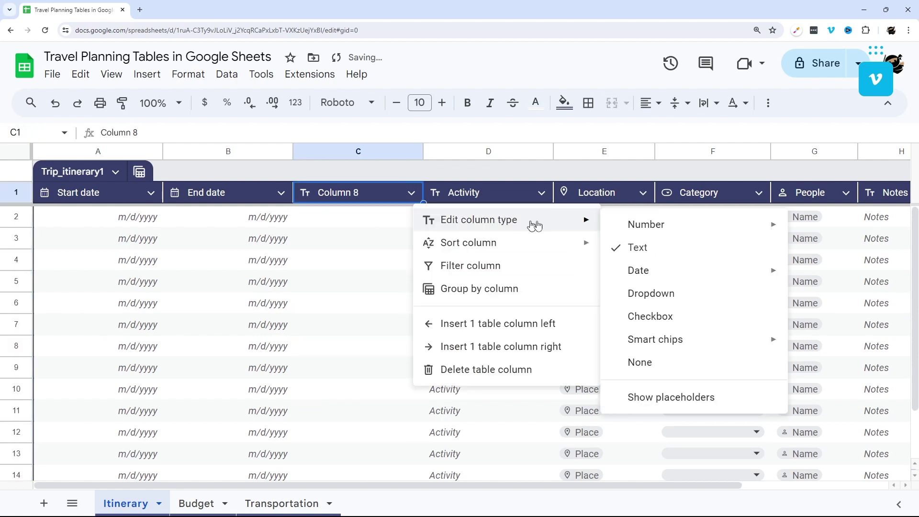
click(671, 398)
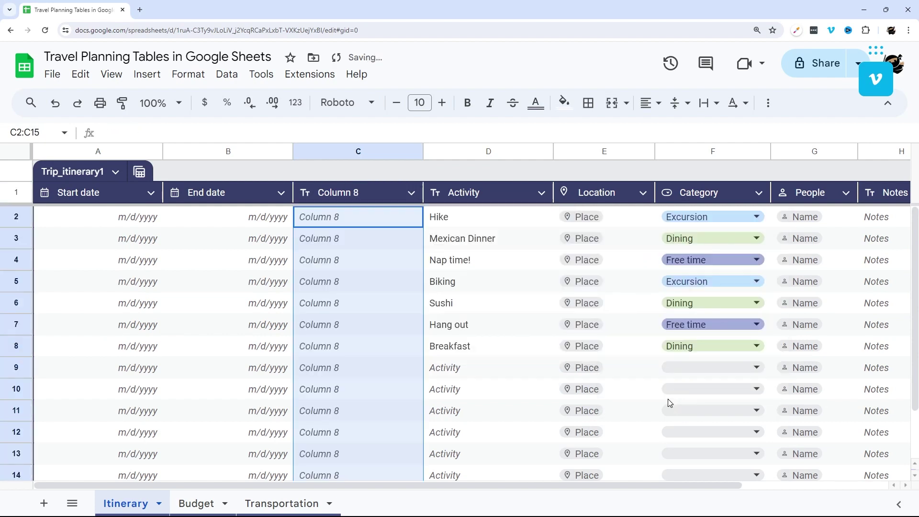
double_click(364, 193)
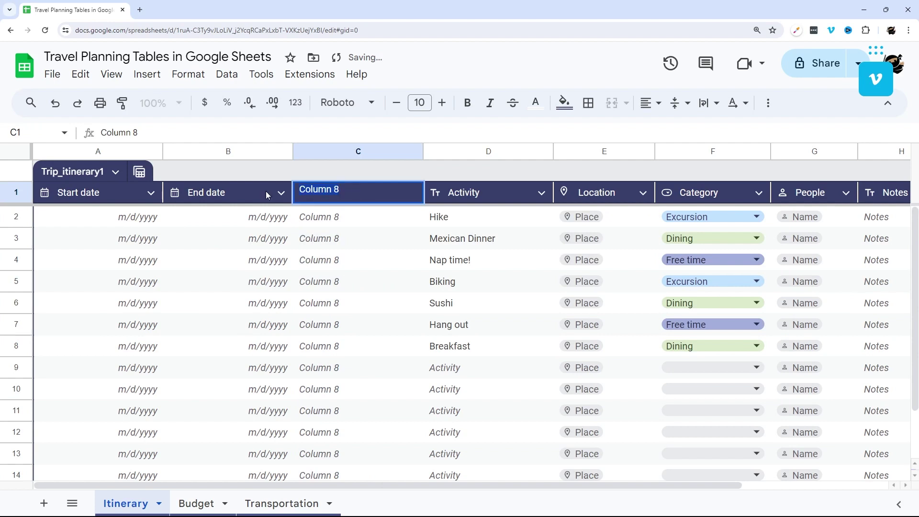
text(Fil)
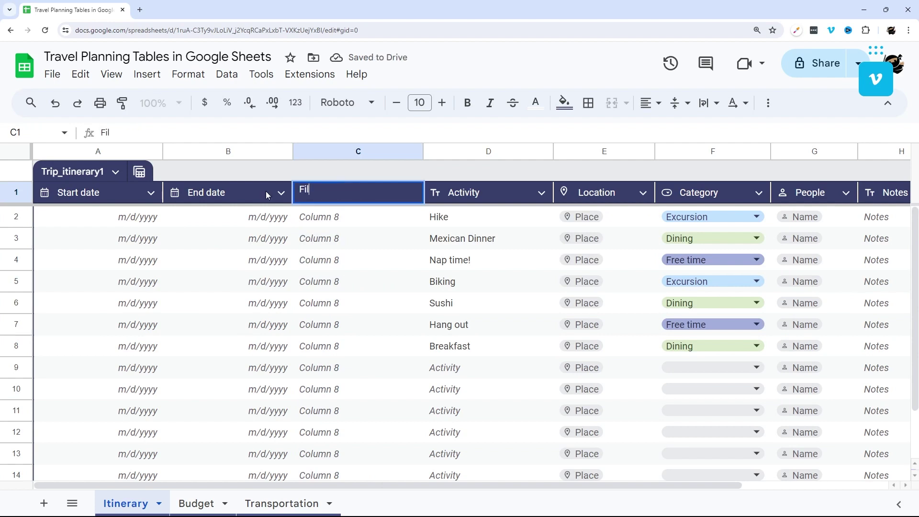
text(l in Here)
key(Return)
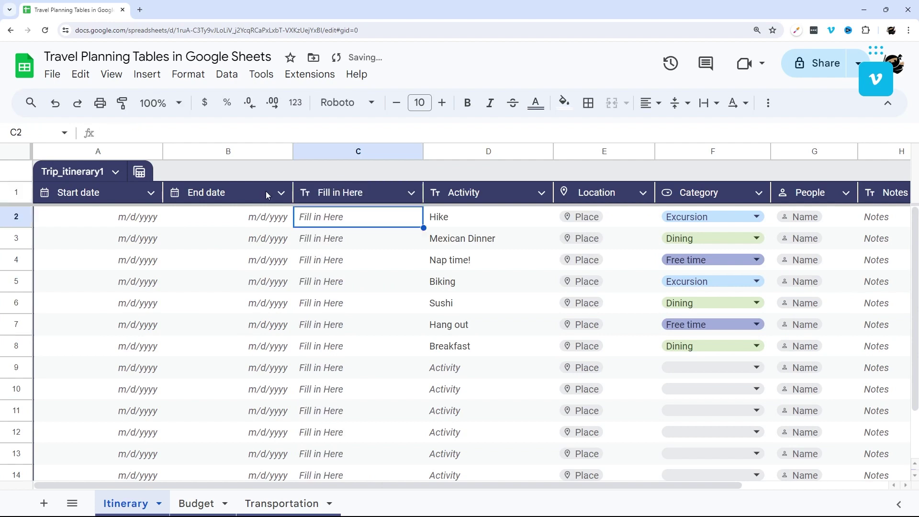
click(410, 192)
click(410, 192)
mouse_move(574, 220)
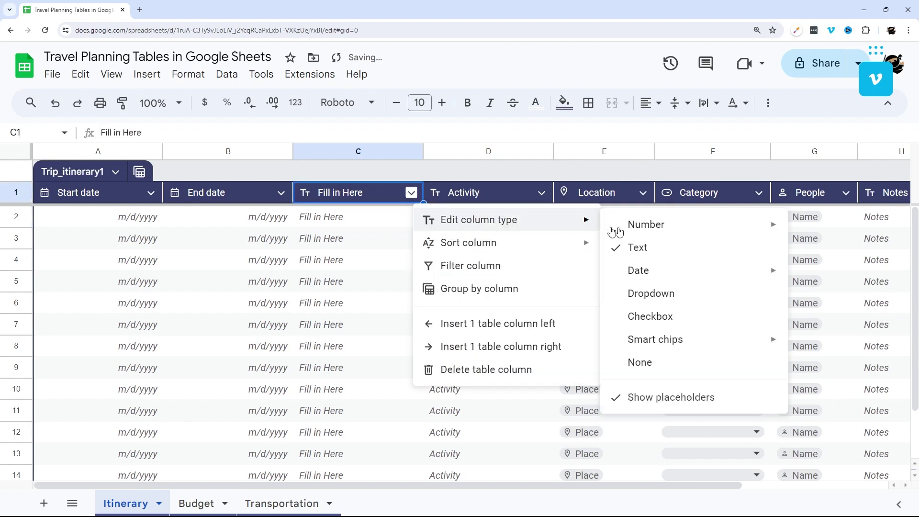
click(651, 293)
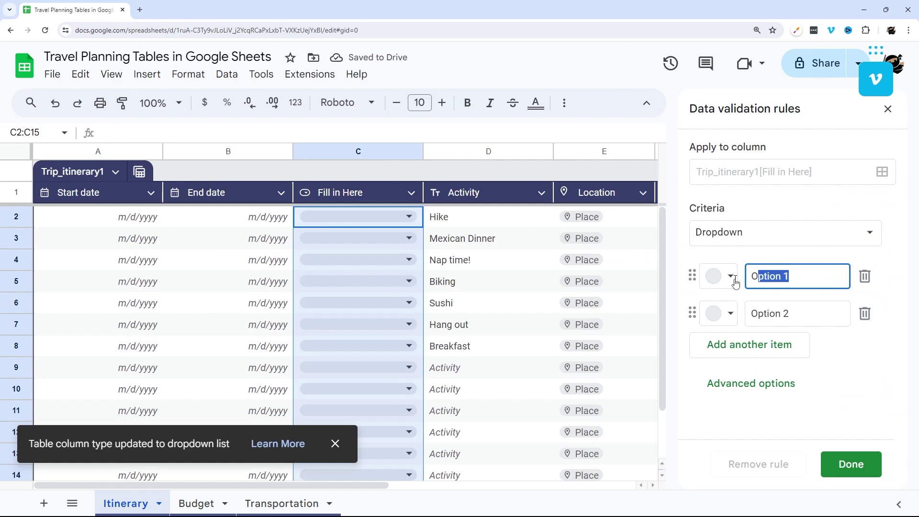
drag(736, 282, 735, 281)
key(Return)
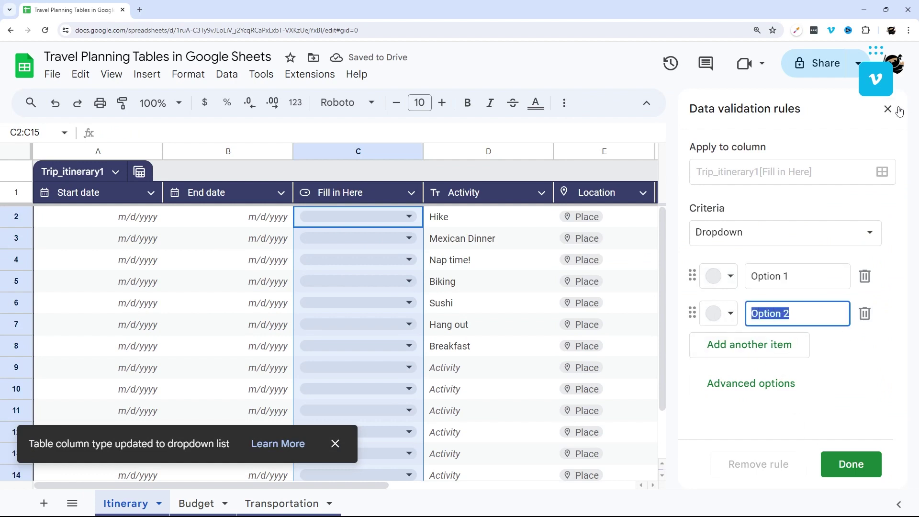
click(898, 110)
click(412, 193)
mouse_move(489, 240)
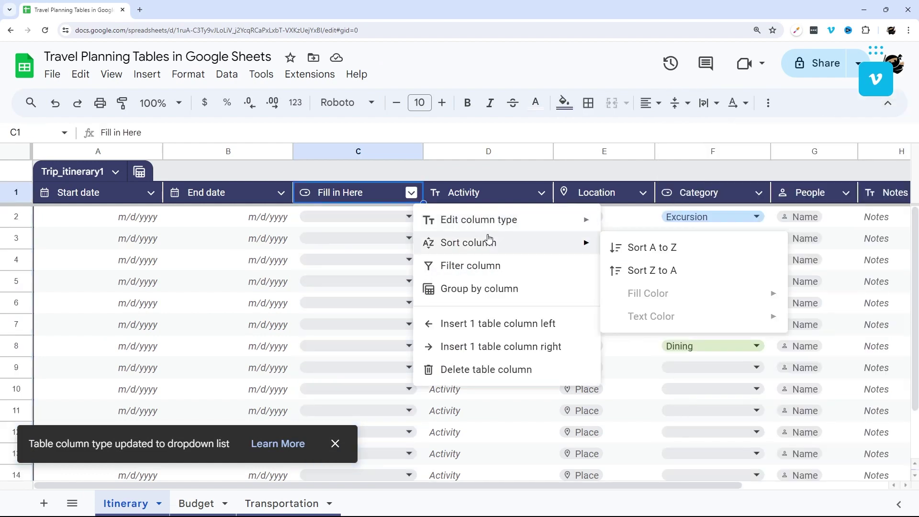
mouse_move(499, 220)
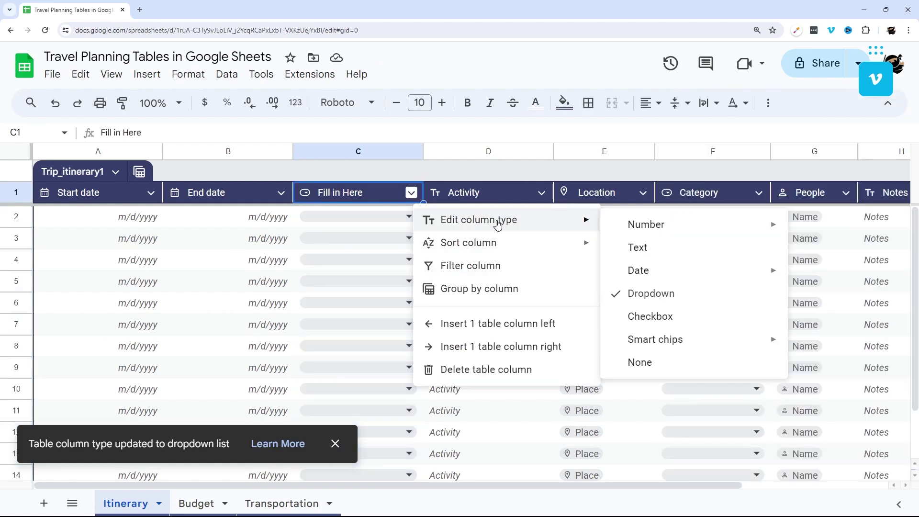
click(659, 318)
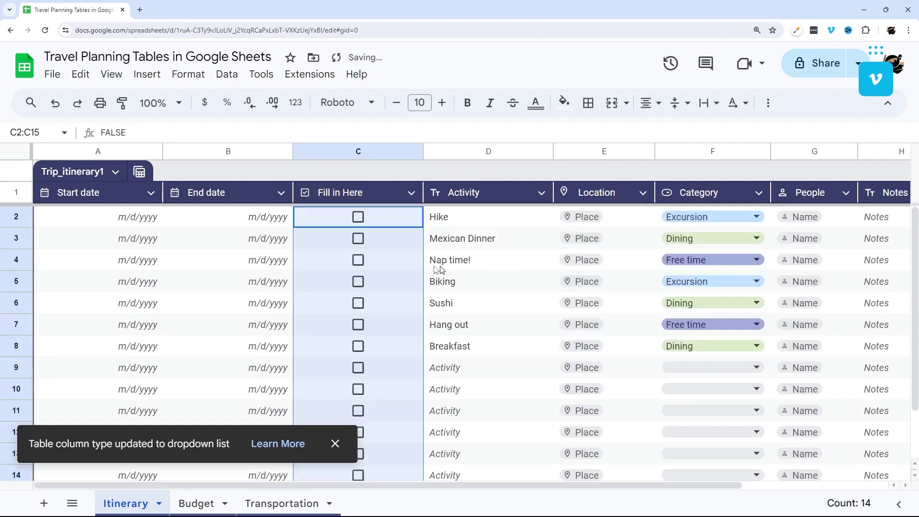
click(411, 192)
mouse_move(509, 221)
mouse_move(666, 338)
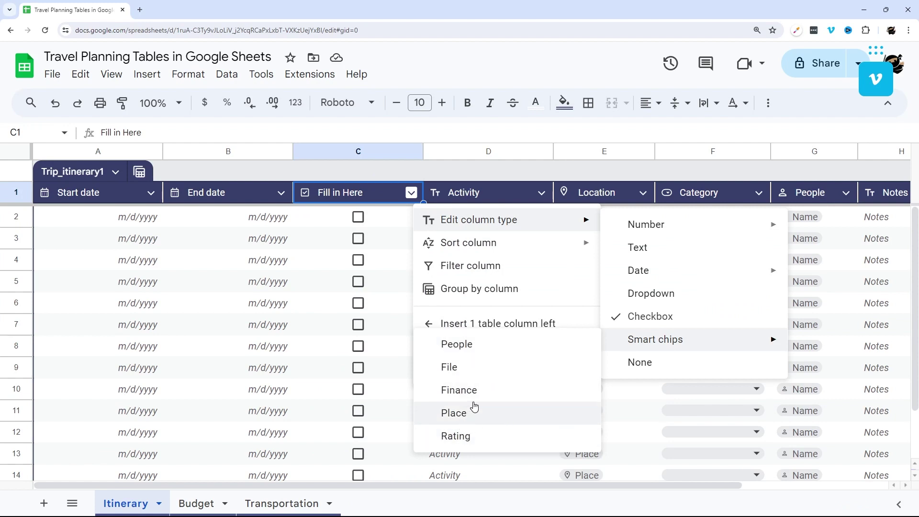
click(458, 436)
click(411, 193)
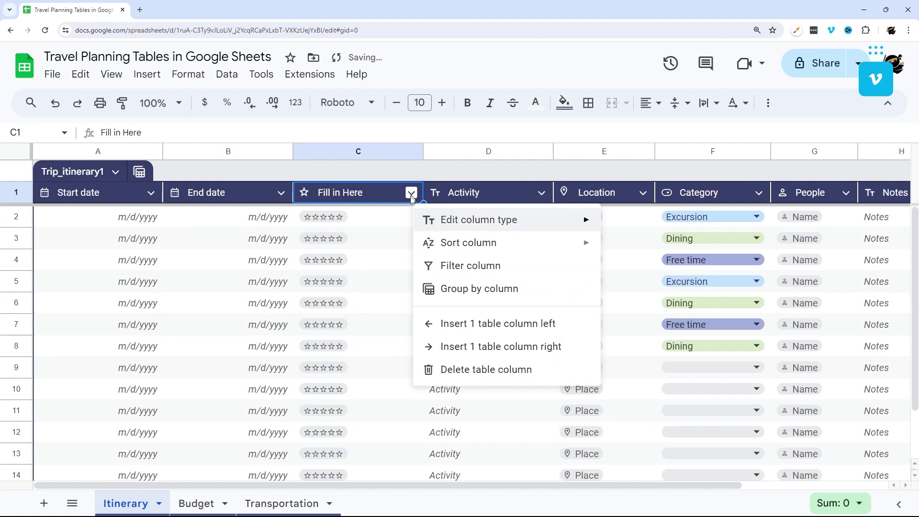
mouse_move(502, 220)
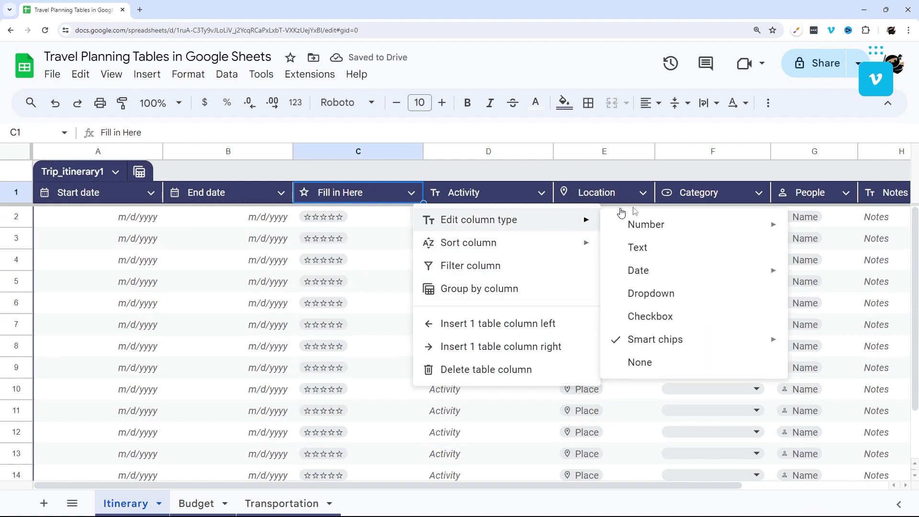
mouse_move(651, 345)
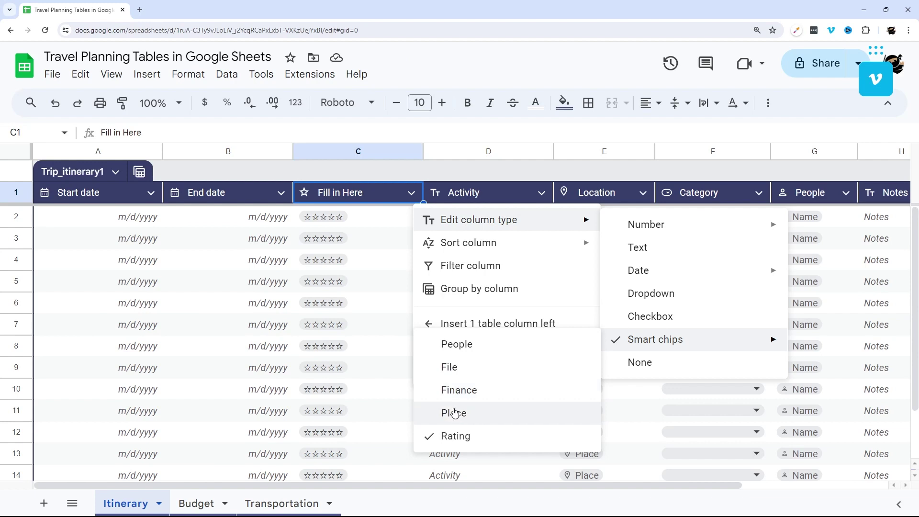
click(651, 363)
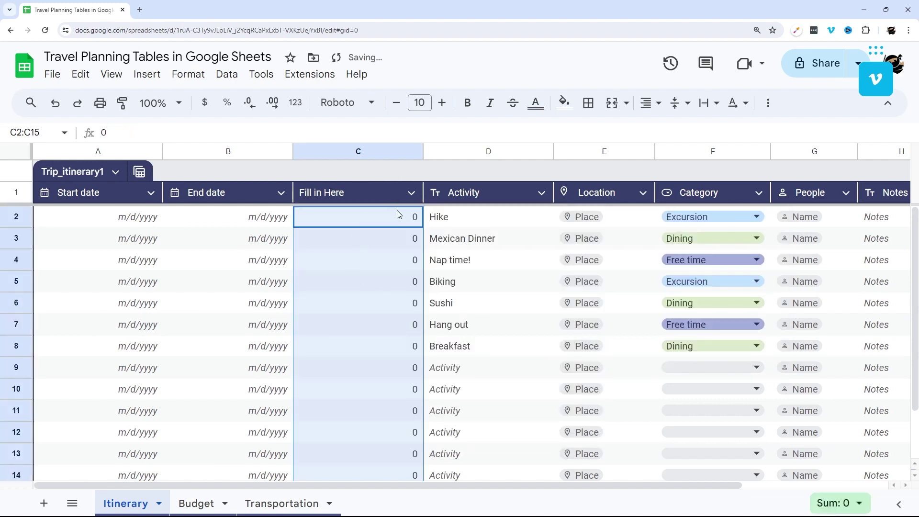
click(411, 192)
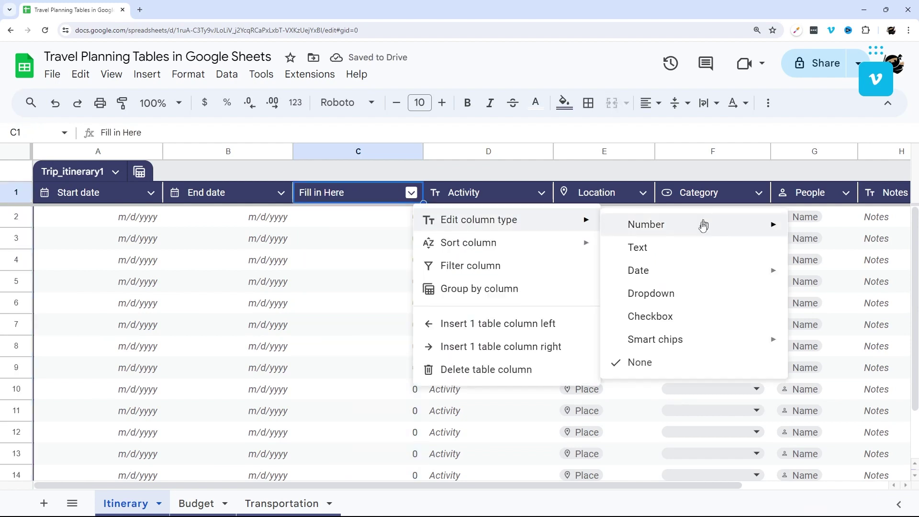
click(657, 259)
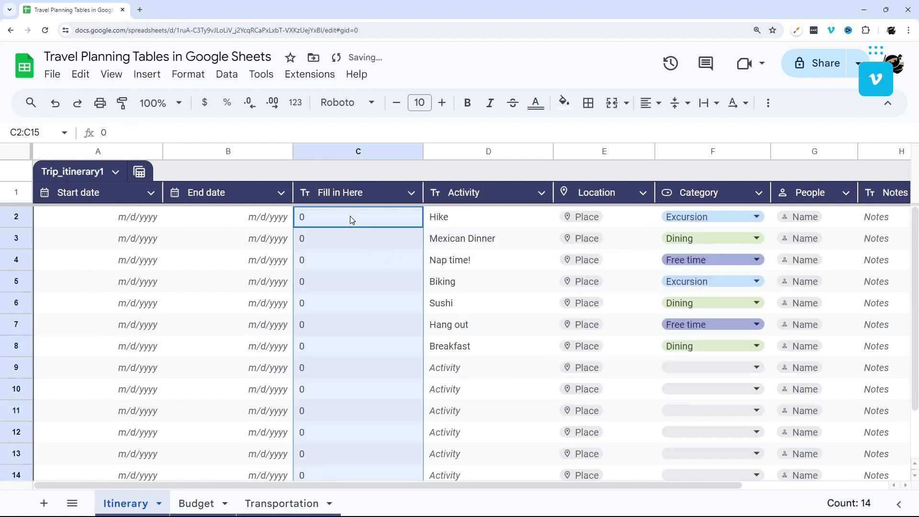
scroll(360, 426, down, 3)
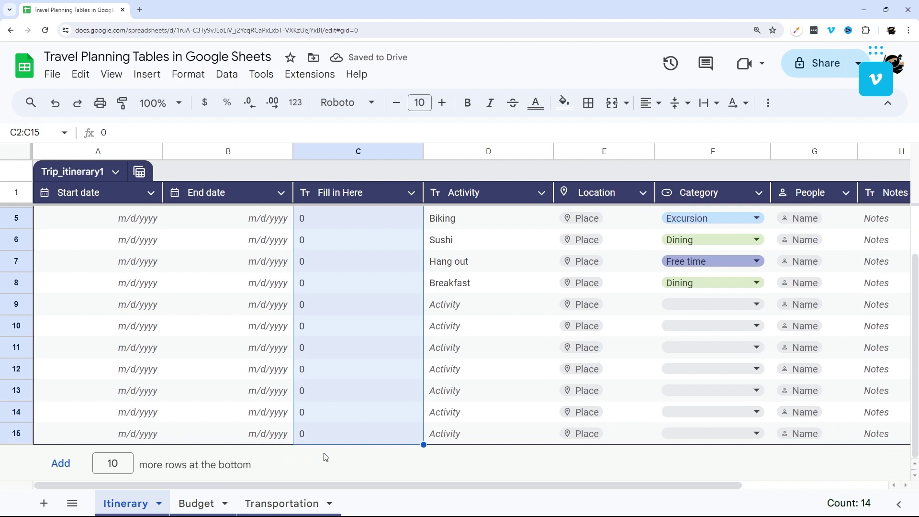
key(Delete)
scroll(348, 364, up, 3)
click(362, 280)
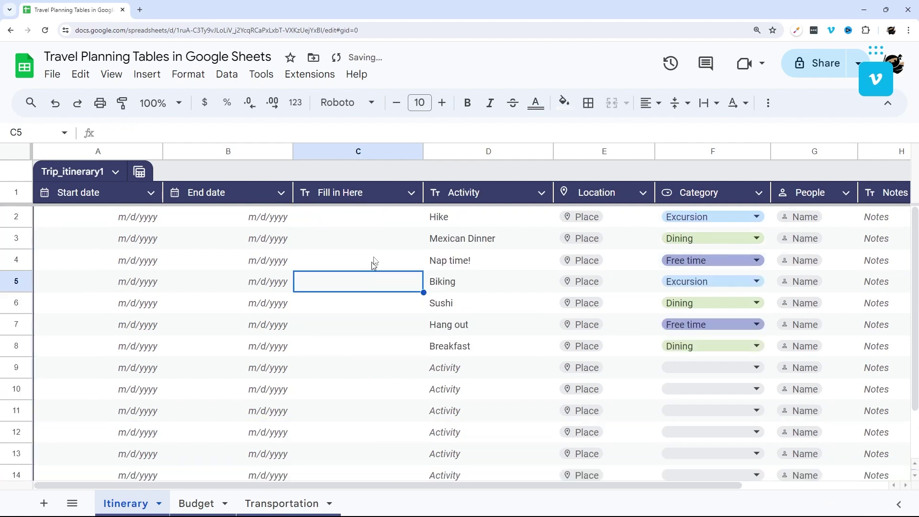
click(411, 193)
mouse_move(481, 219)
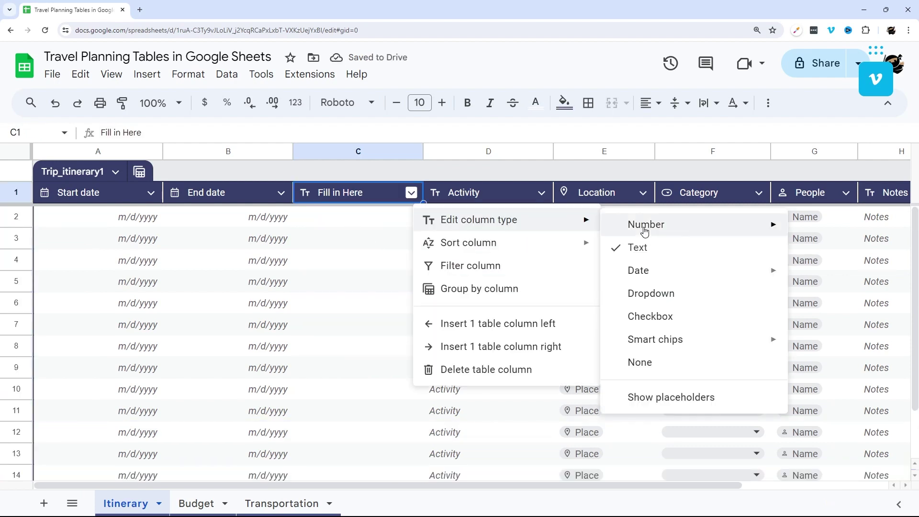
click(642, 402)
click(371, 266)
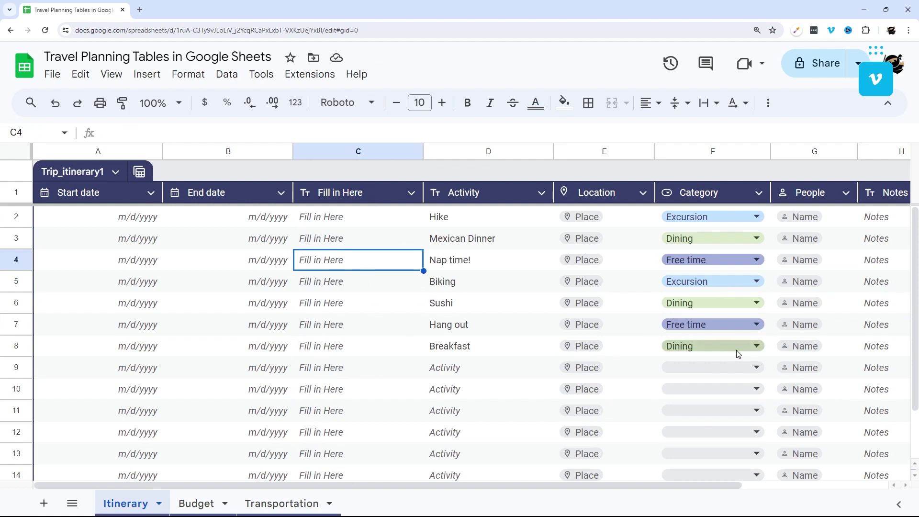
- On the Budget sheet, enter Total costs 100, 150 and 200 in C2:C4
click(232, 496)
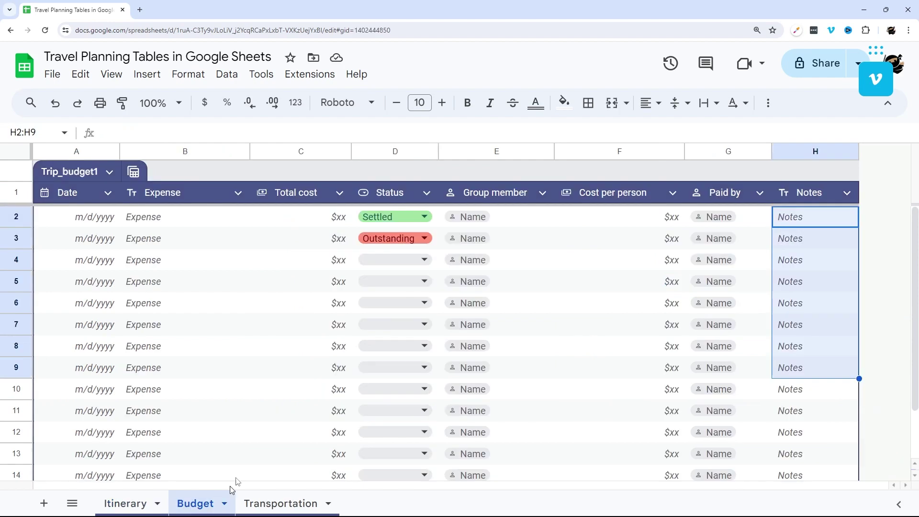
drag(301, 215, 297, 356)
click(300, 223)
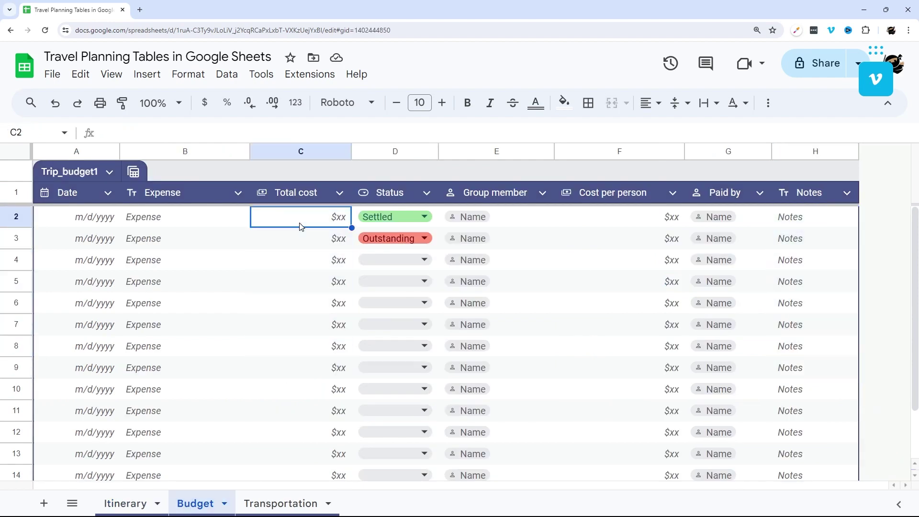
text(100)
key(Return)
text(100)
key(Return)
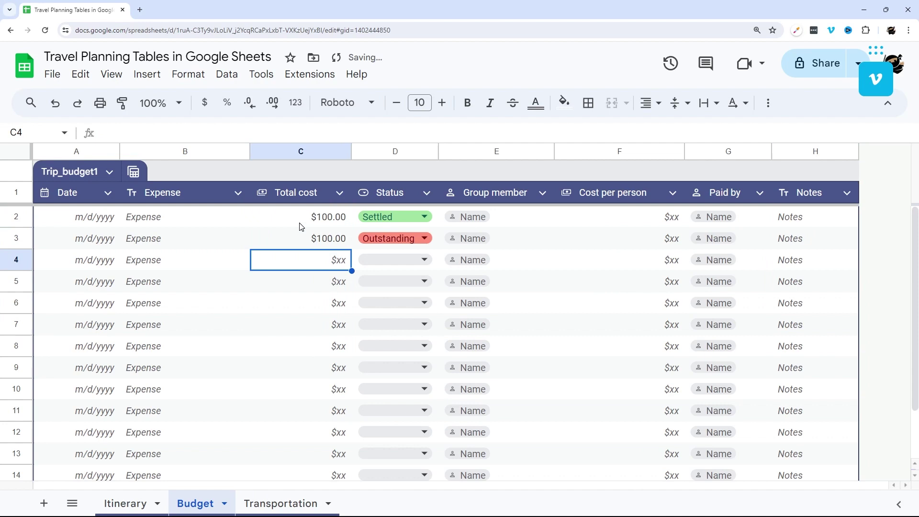
click(319, 237)
text(150)
key(Return)
text(200)
key(Return)
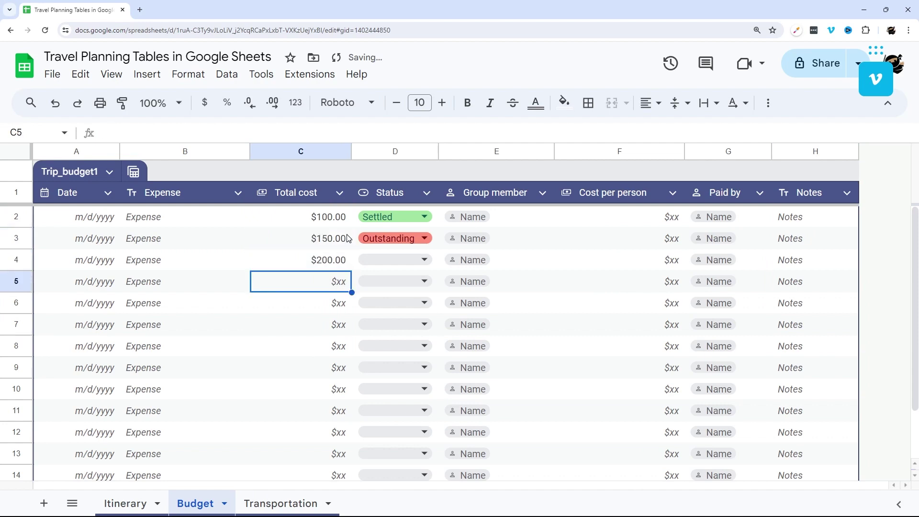
- Mark the third expense's Status as Settled and rename the table to Budget
click(415, 259)
click(377, 285)
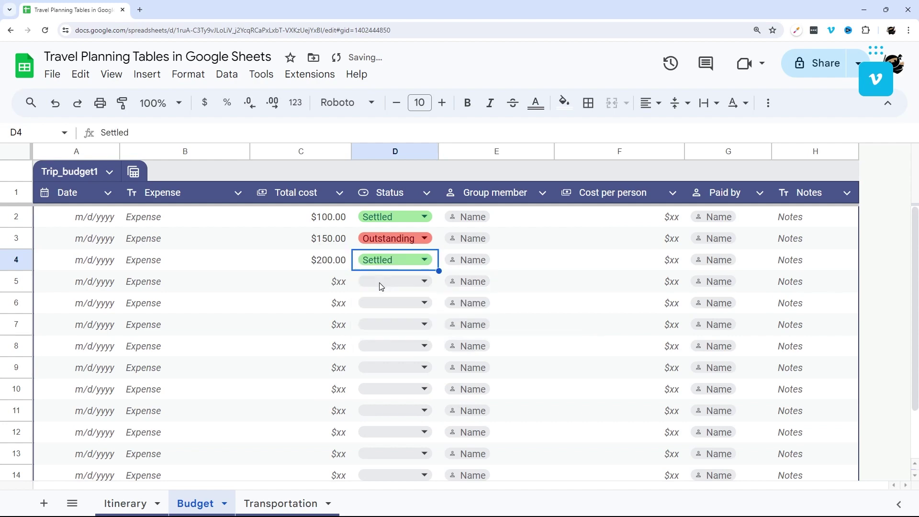
click(106, 173)
click(117, 193)
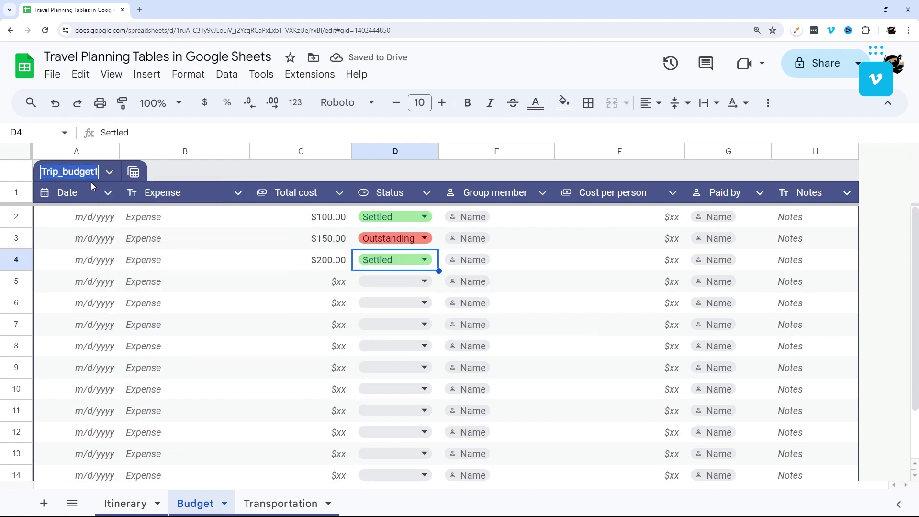
text(Budget)
key(Return)
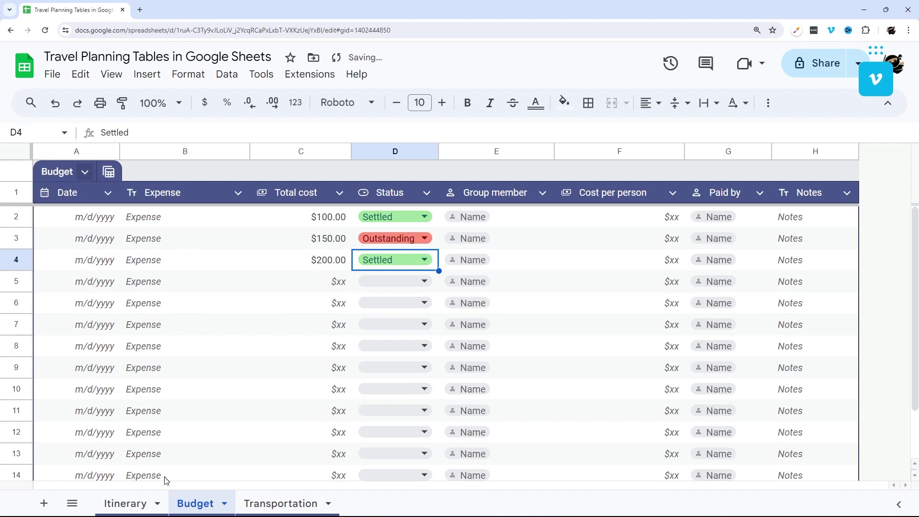
- On a new sheet, enter =sum(Budget[Expense]) in A1 and check the Budget sheet's Expense cells
click(43, 503)
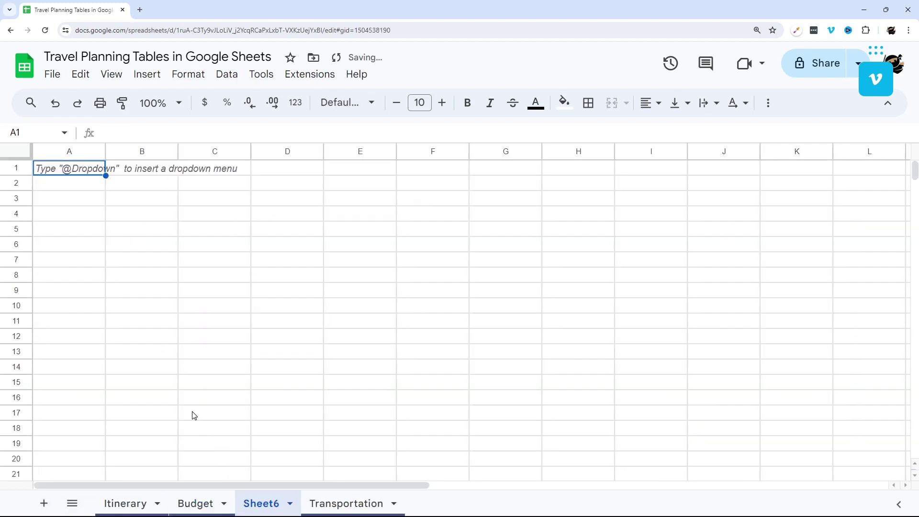
text(=sum()
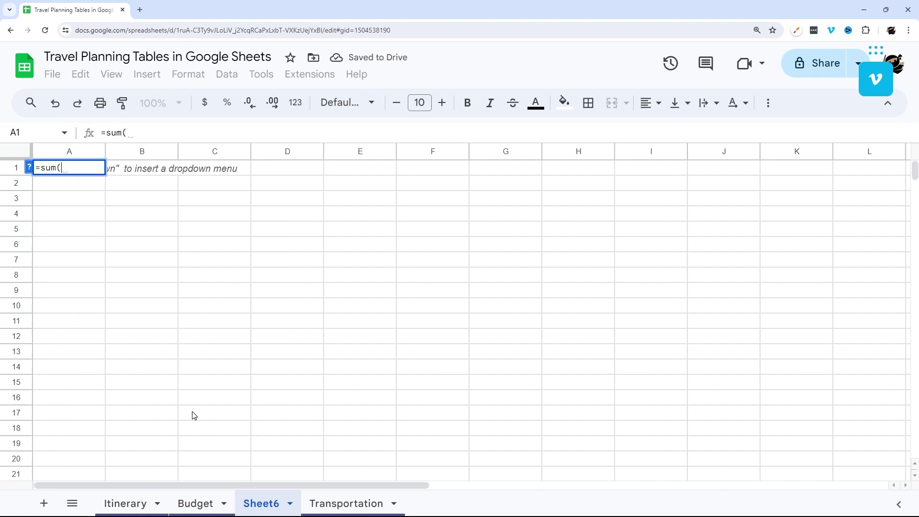
text(Bu)
key(Down)
key(Down)
key(Down)
key(Down)
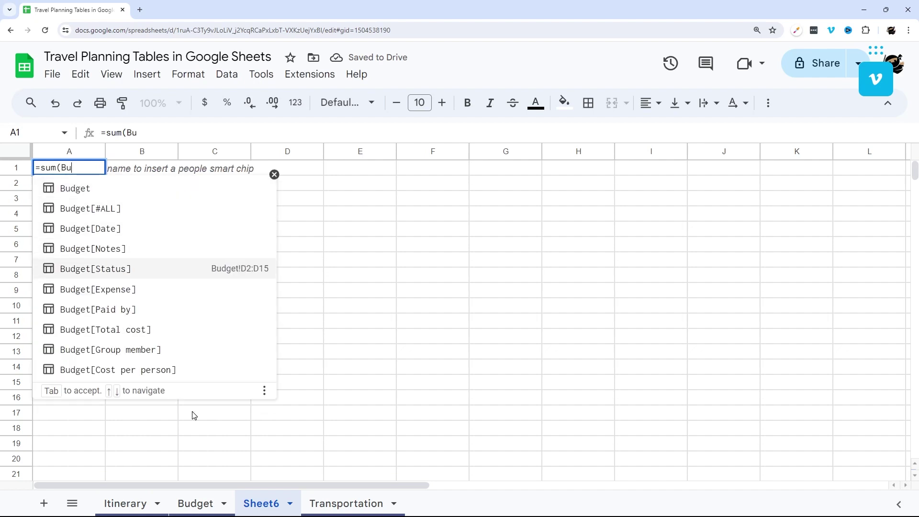
key(Down)
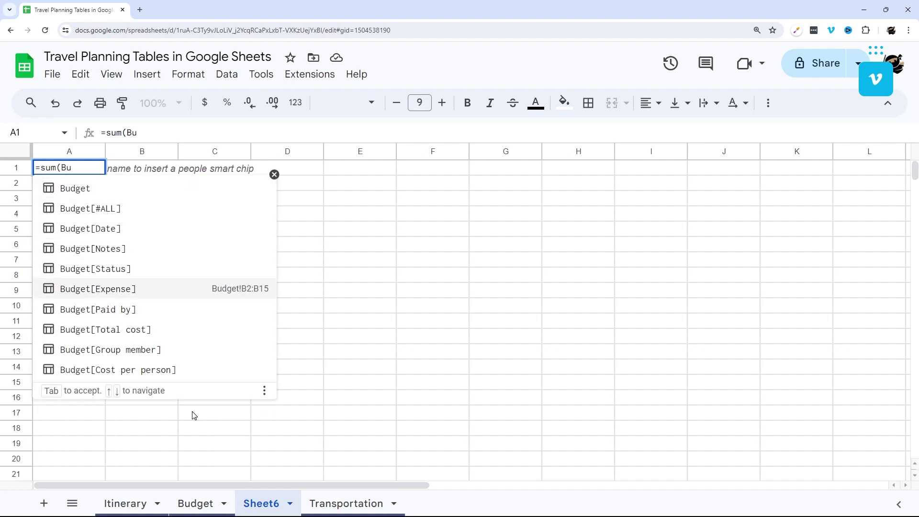
key(Tab)
text())
key(Return)
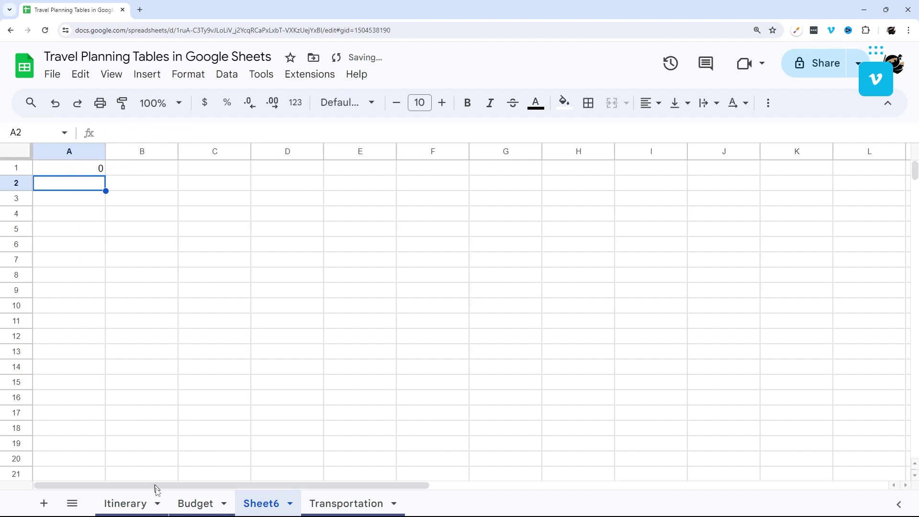
click(195, 503)
drag(158, 222, 215, 393)
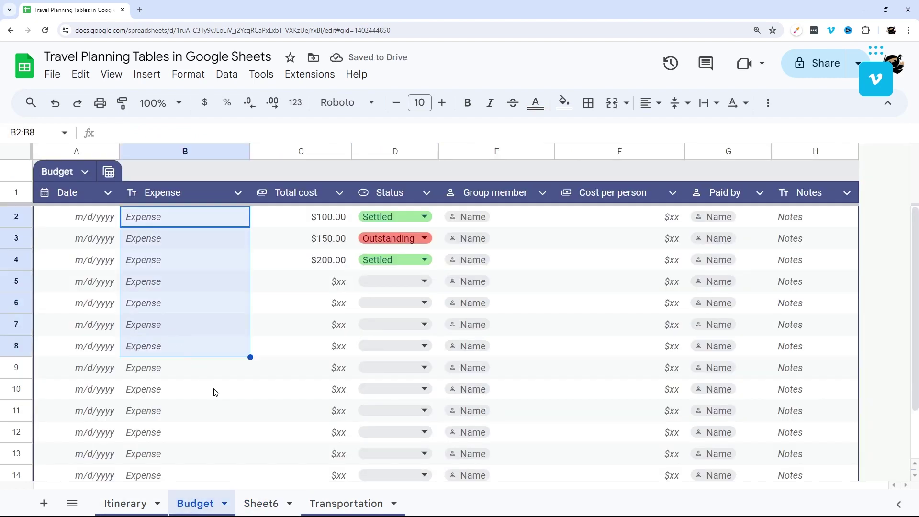
click(263, 503)
- Change A1 to =sum(Budget[Total cost]) and compare it with Budget's C2:C4 values
click(71, 167)
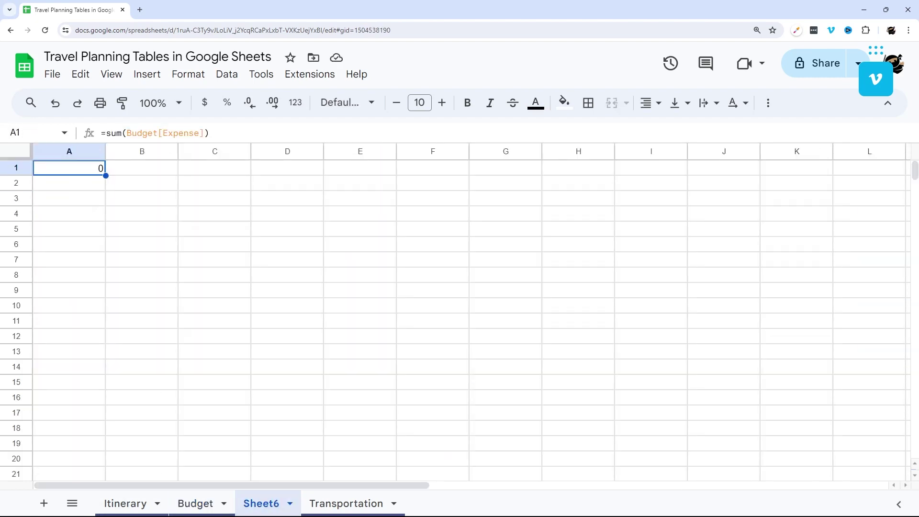
key(F2)
key(ctrl+shift+Left)
key(ctrl+shift+Left)
key(BackSpace)
text(To)
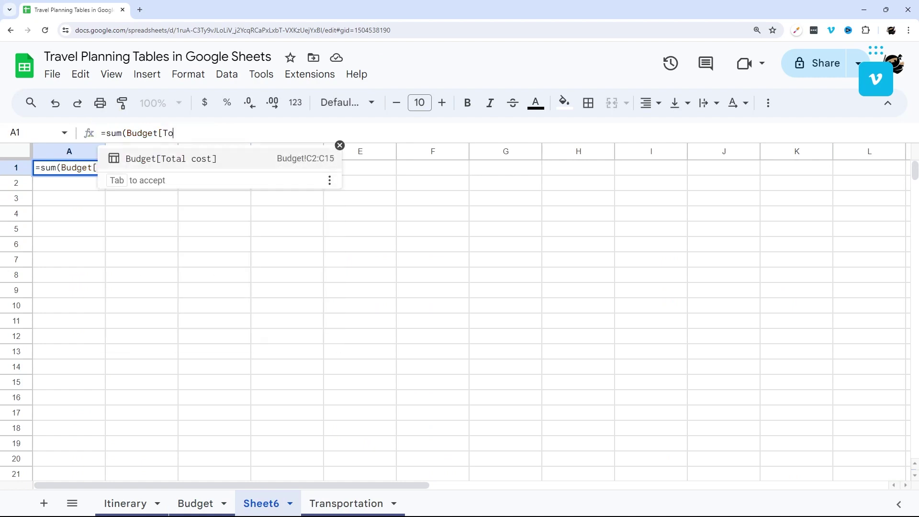
click(194, 158)
key(Return)
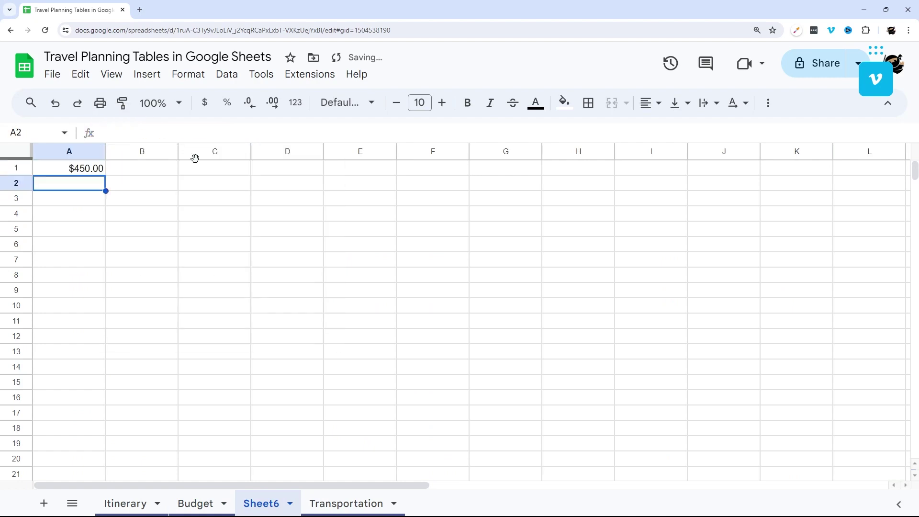
click(88, 174)
click(196, 503)
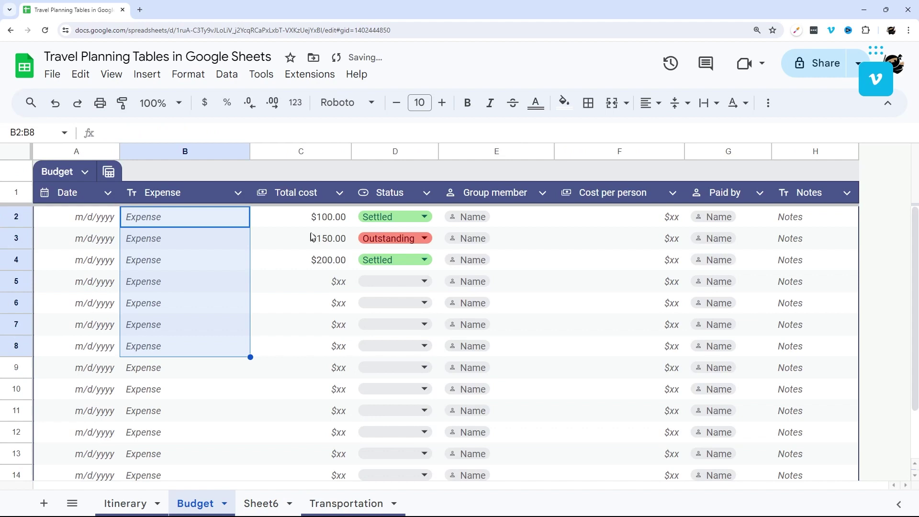
drag(334, 219, 328, 262)
- Turn A1 into a SUMIFS of Total cost where Budget[Status] is "Settled"
click(274, 501)
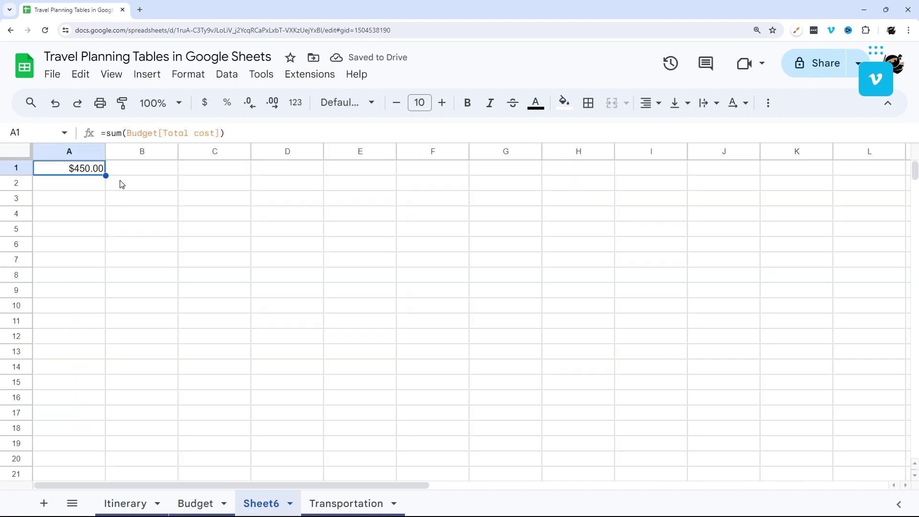
double_click(56, 168)
text(ifs)
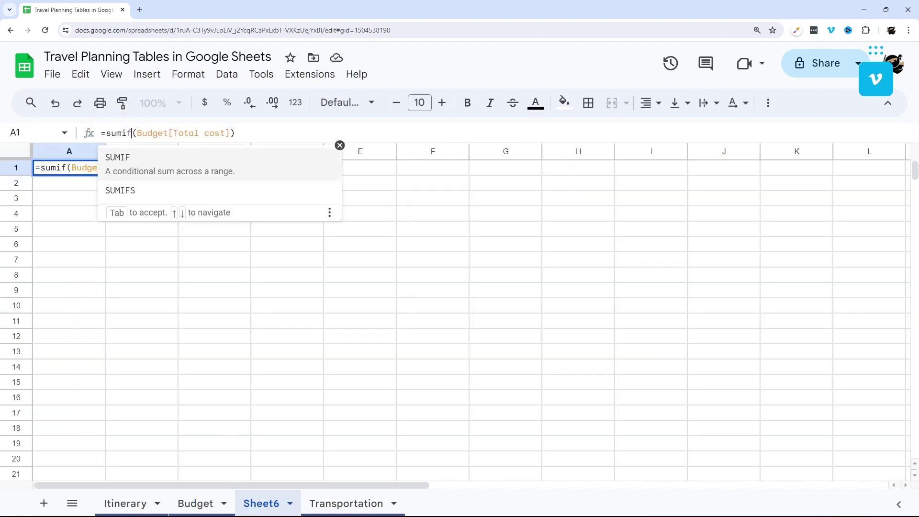
key(End)
key(BackSpace)
text(,Bu)
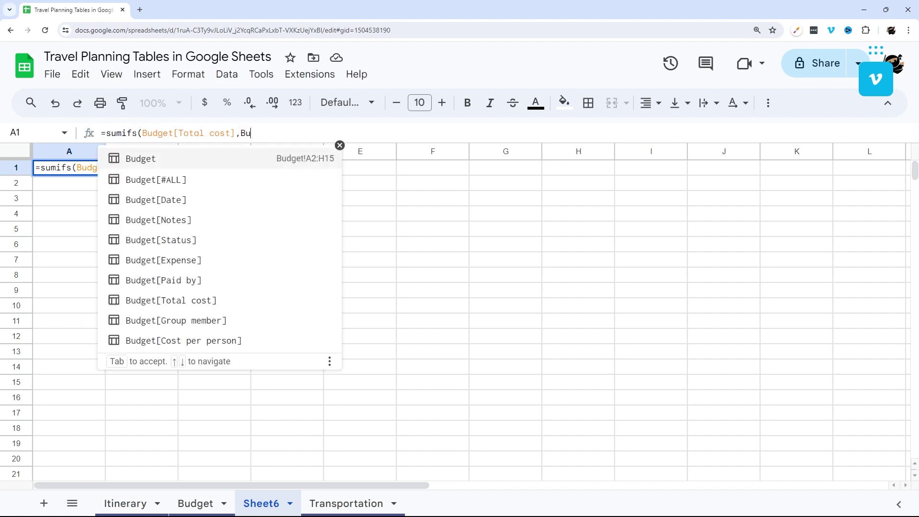
key(Down)
key(Down)
key(Down)
key(Down)
key(Down)
key(Down)
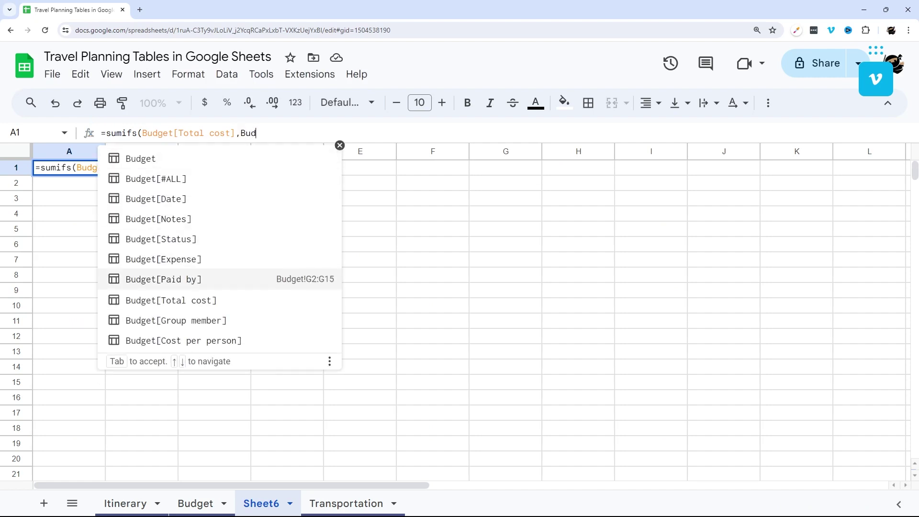
text(d)
key(Up)
key(Up)
key(Tab)
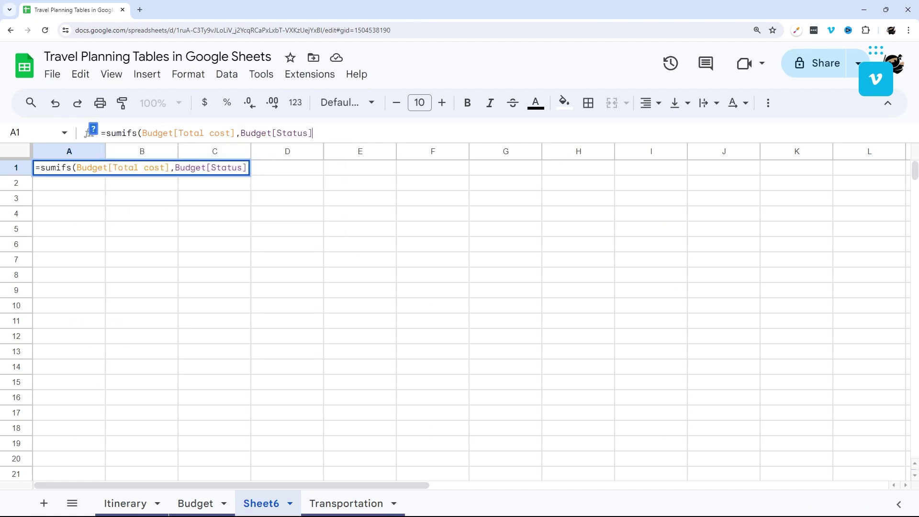
text(,")
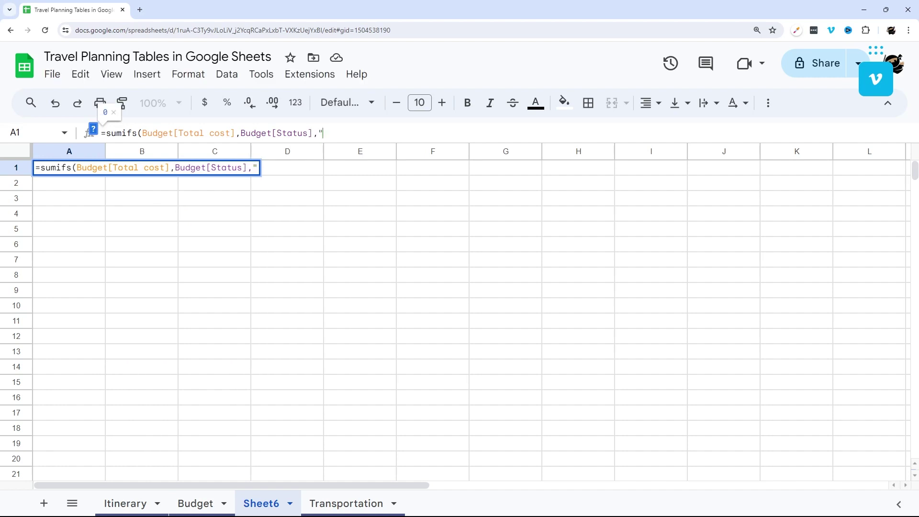
text(Settled")
key(BackSpace)
key(BackSpace)
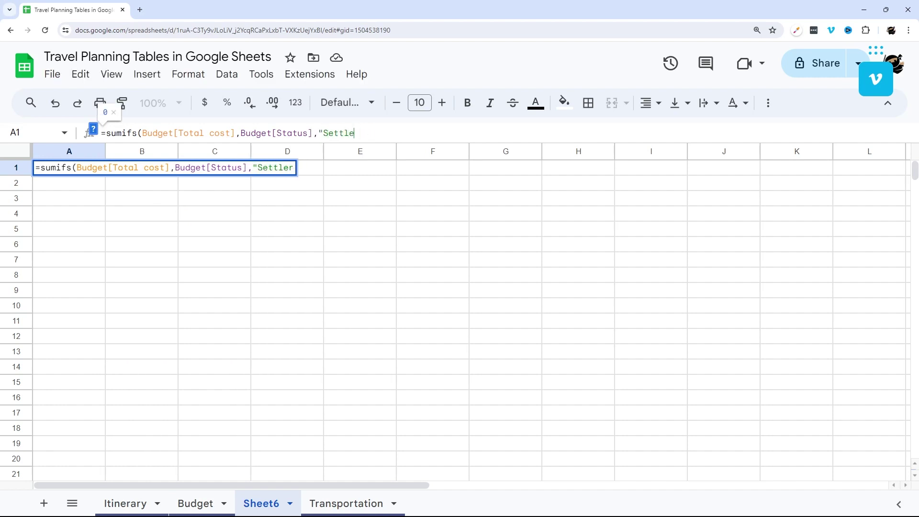
text(d"))
key(Return)
- Copy A1's SUMIFS formula into B1
click(98, 171)
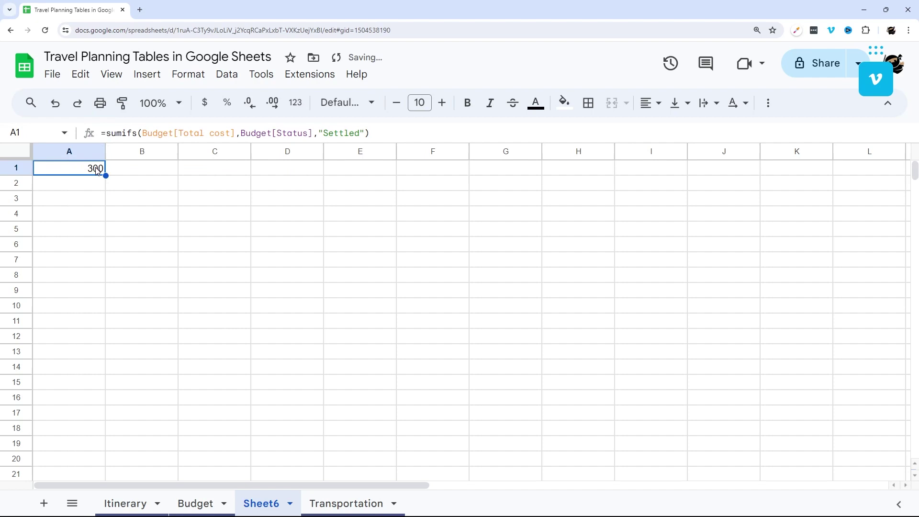
click(230, 132)
key(ctrl+a)
key(ctrl+c)
key(Escape)
double_click(150, 169)
key(ctrl+v)
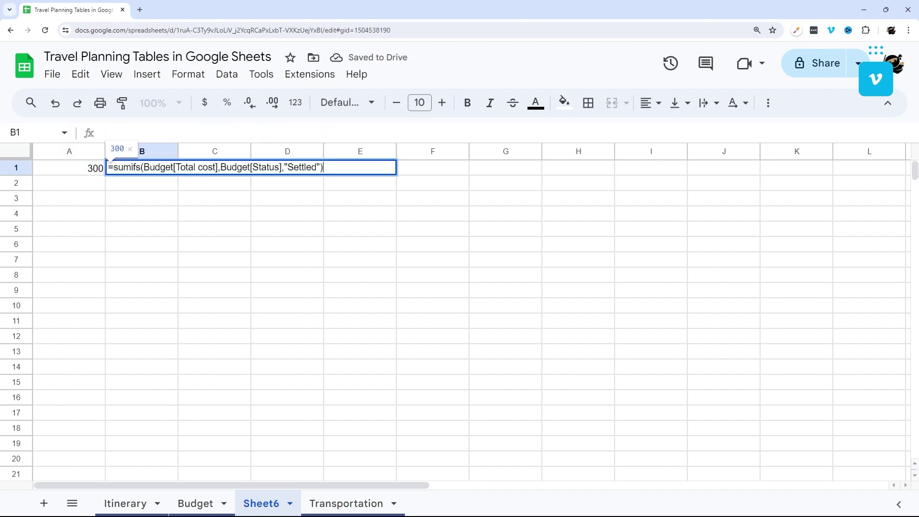
key(Return)
- Change B1's criterion to "Outstanding" and format A1:B1 as currency
click(203, 499)
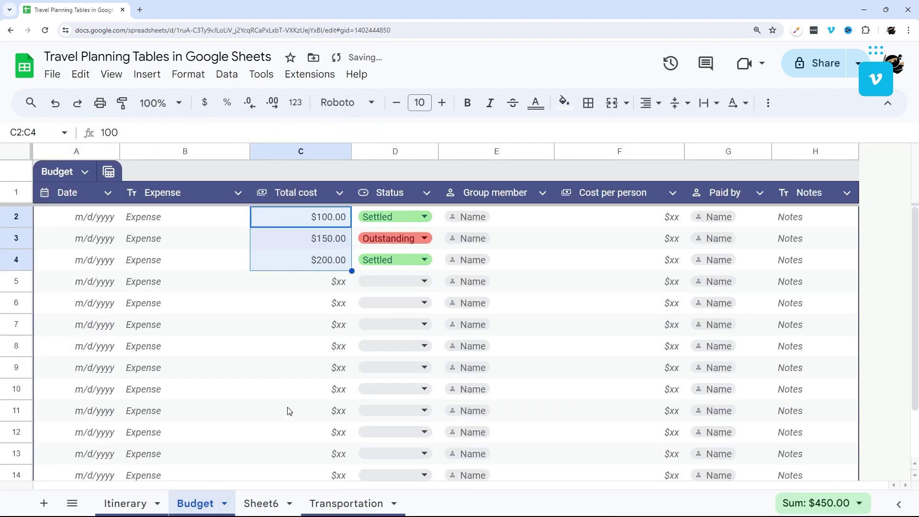
click(261, 500)
click(158, 168)
double_click(341, 133)
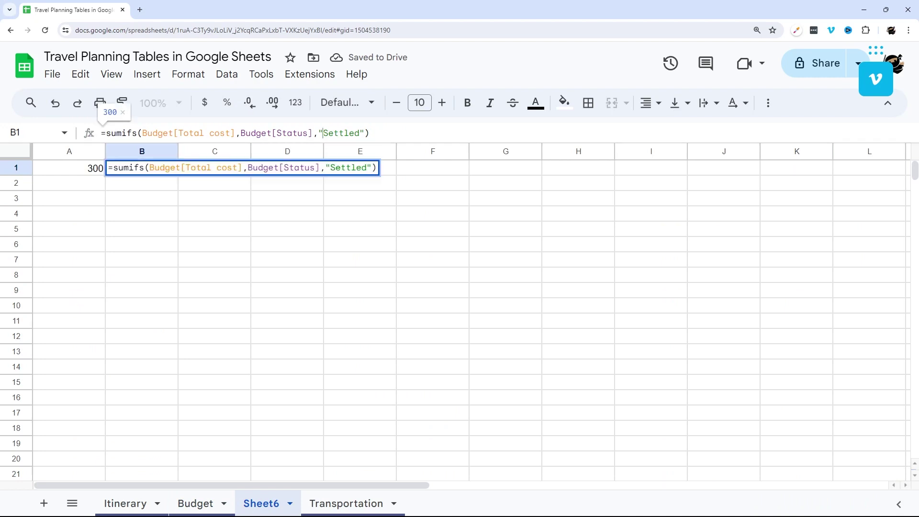
text(Outstanding)
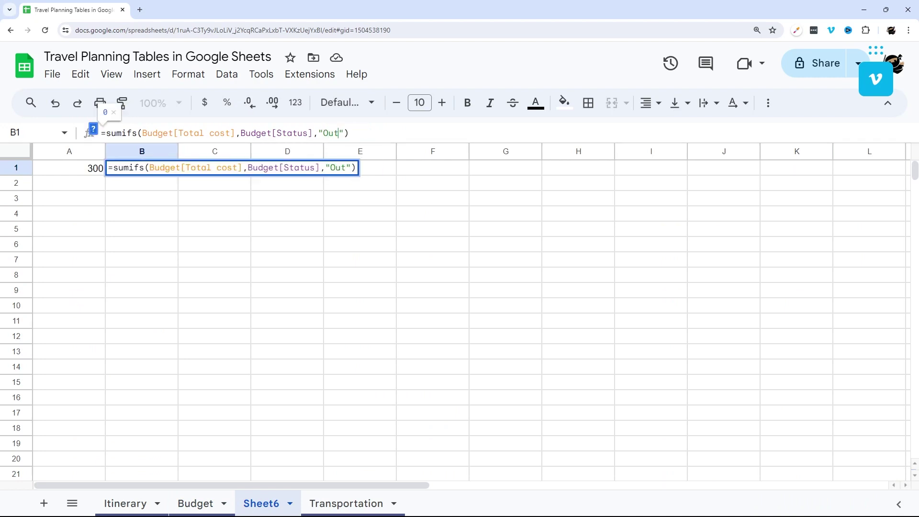
key(Return)
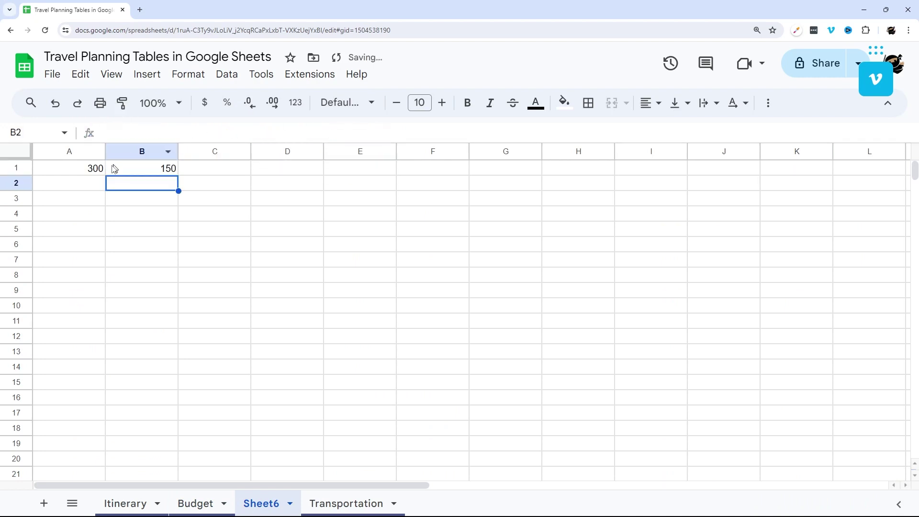
drag(93, 170, 144, 169)
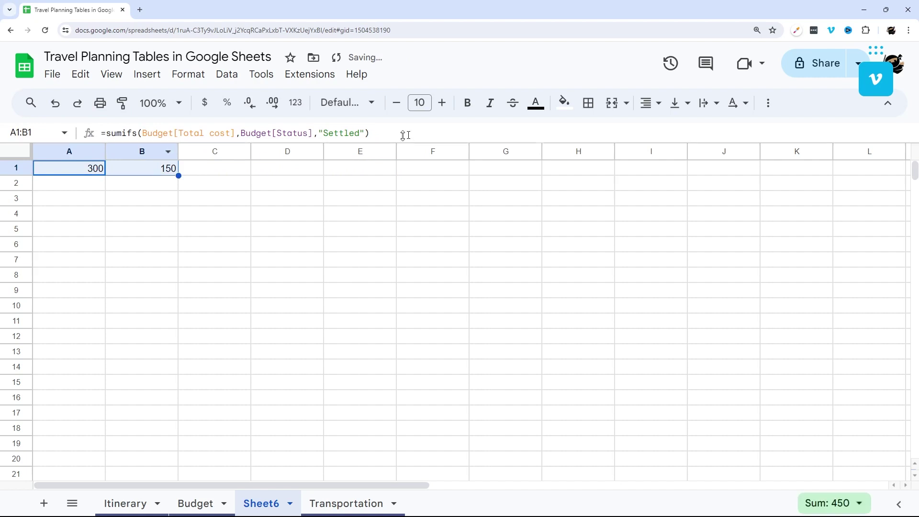
click(215, 104)
- Delete Sheet6
click(235, 238)
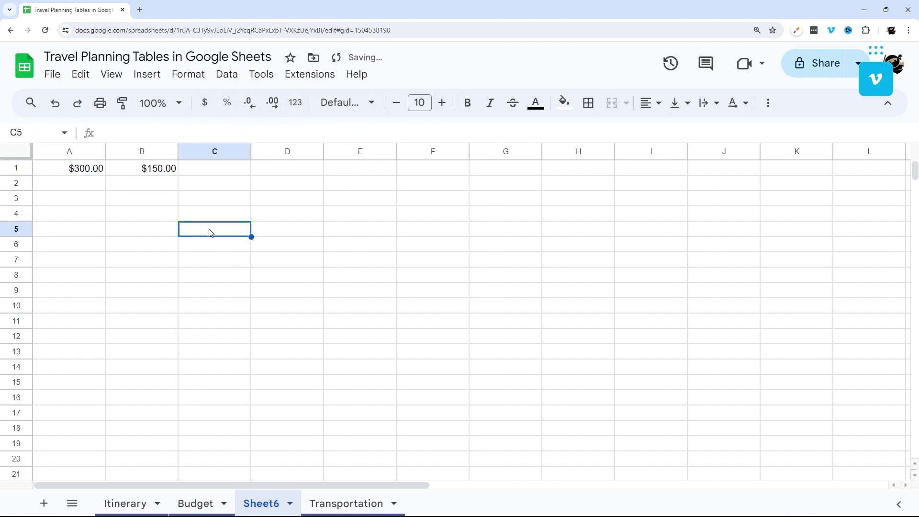
right_click(262, 503)
click(261, 254)
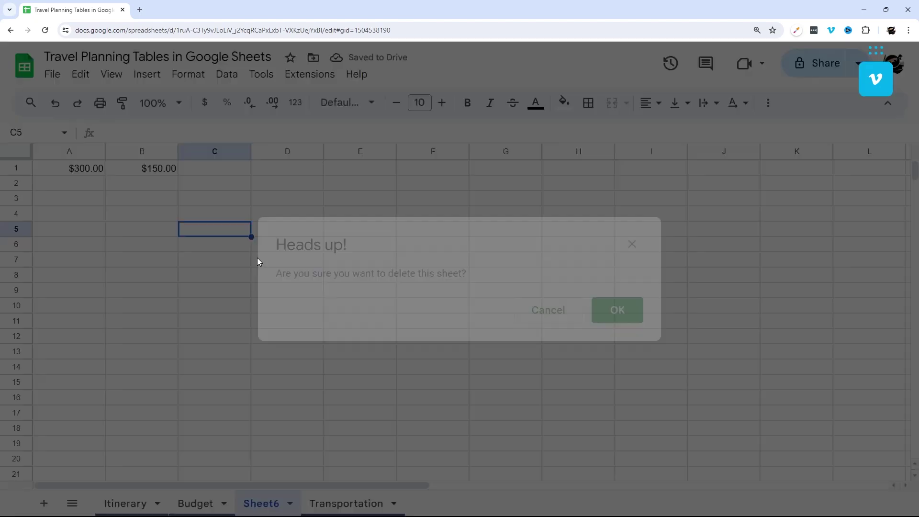
click(610, 316)
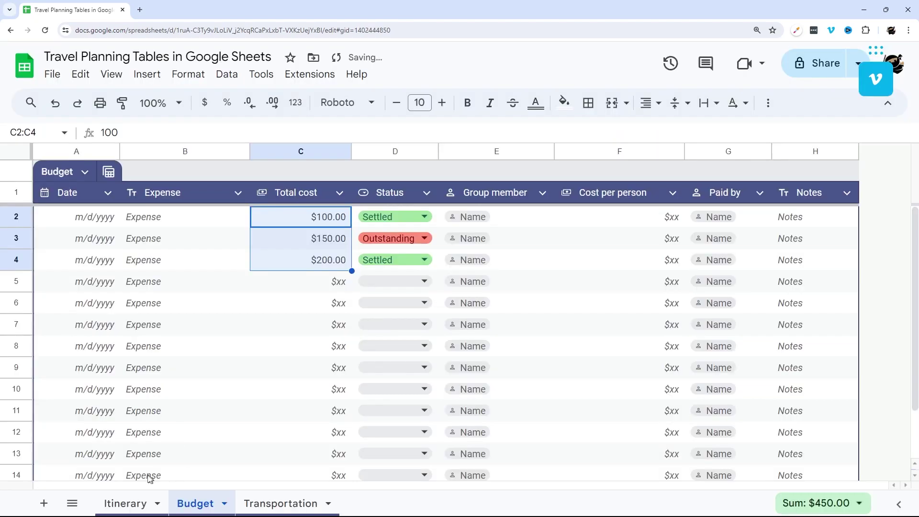
- On the Itinerary sheet, delete the Fill in Here column (column C)
click(126, 502)
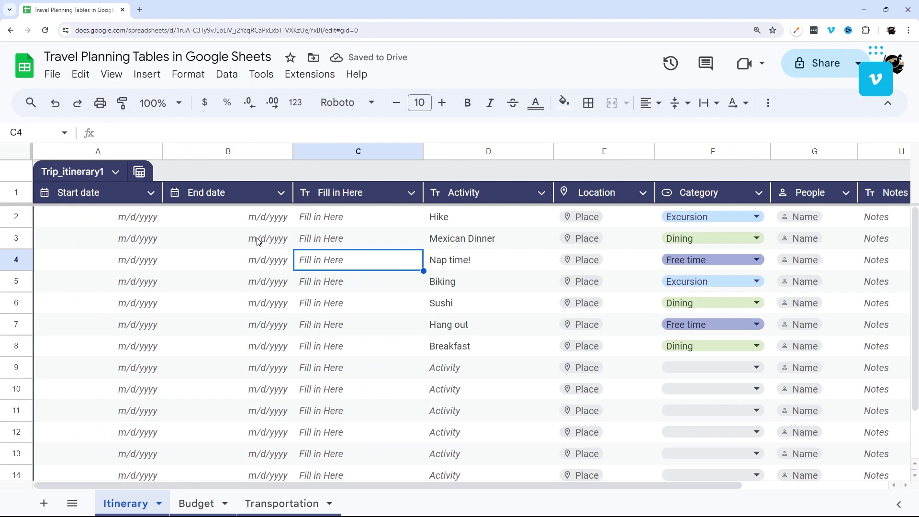
right_click(336, 156)
click(404, 265)
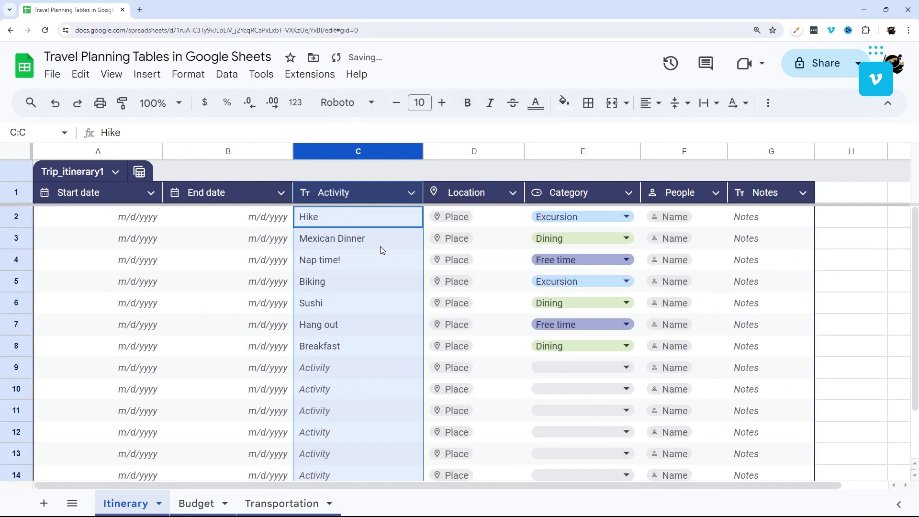
click(210, 247)
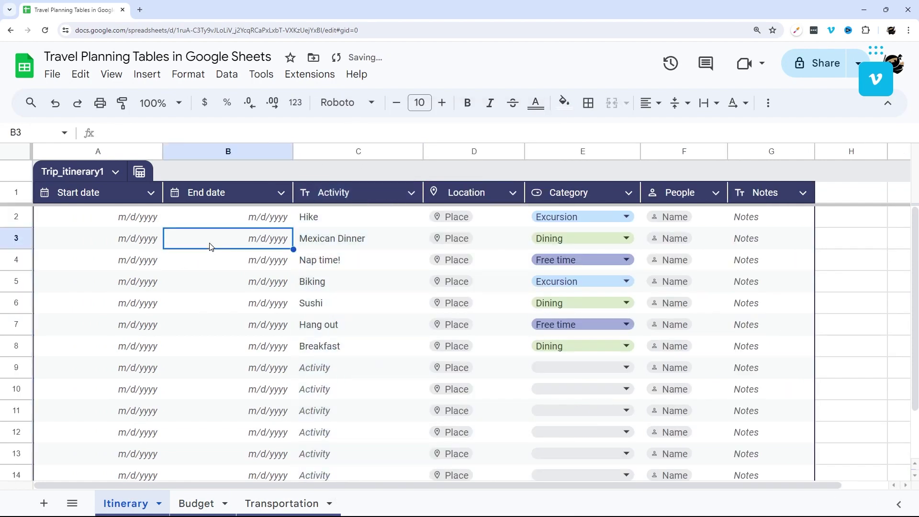